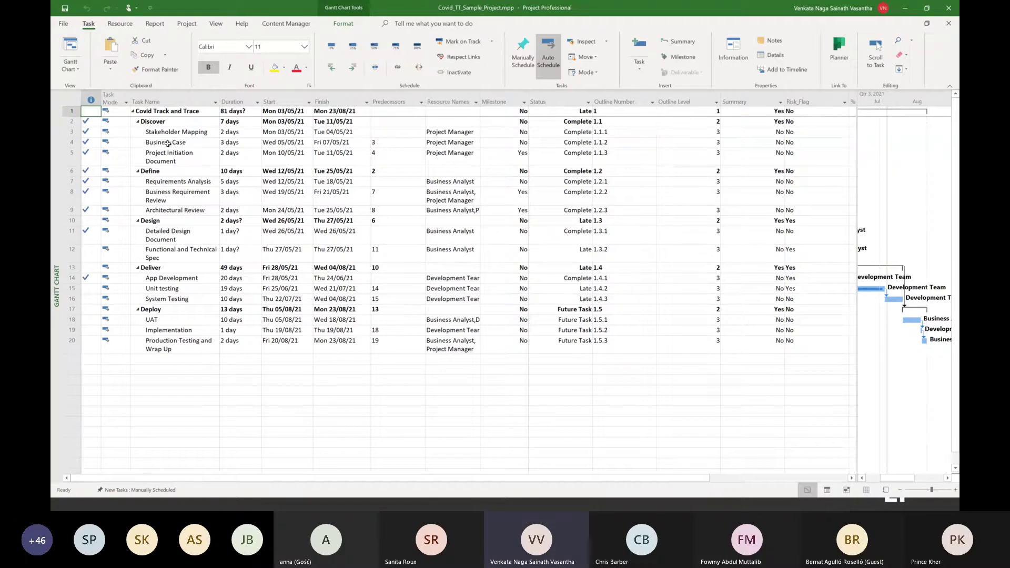
Step: Export the project as a Microsoft Excel Workbook named Covid_TT_Sample_Project_updated.xlsx in the Final Backup folder
click(63, 24)
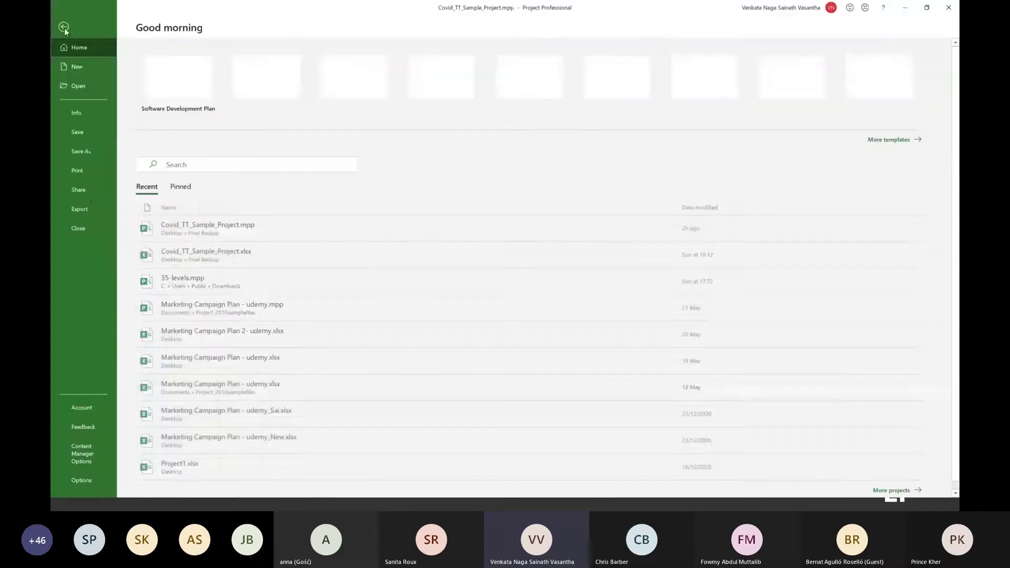
click(87, 209)
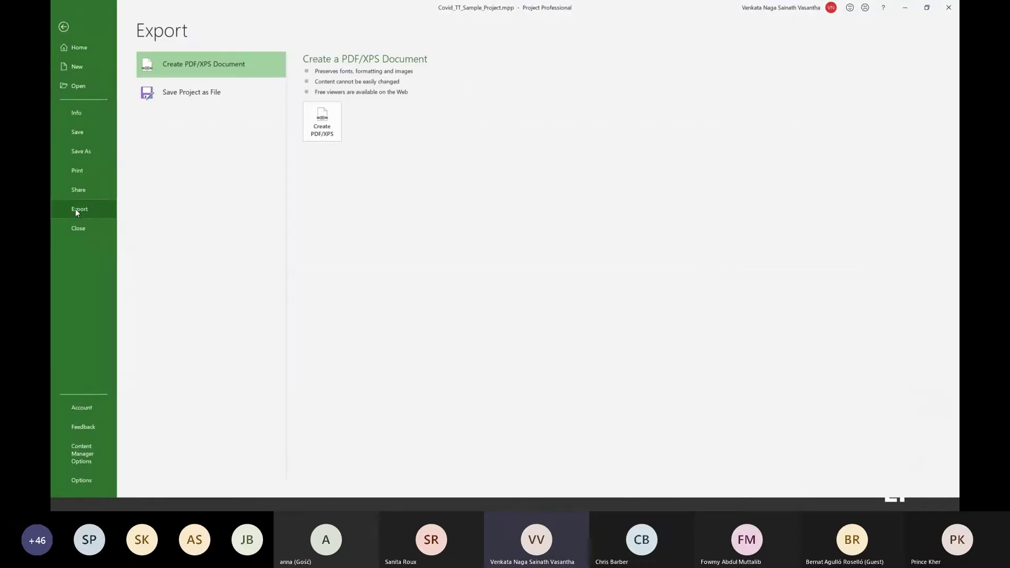
click(197, 95)
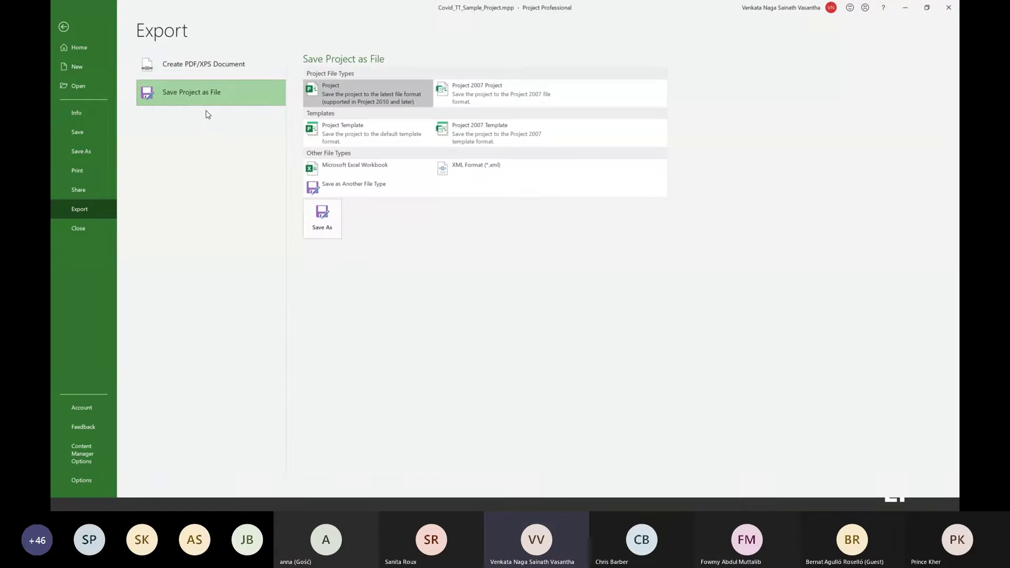
click(375, 169)
click(331, 222)
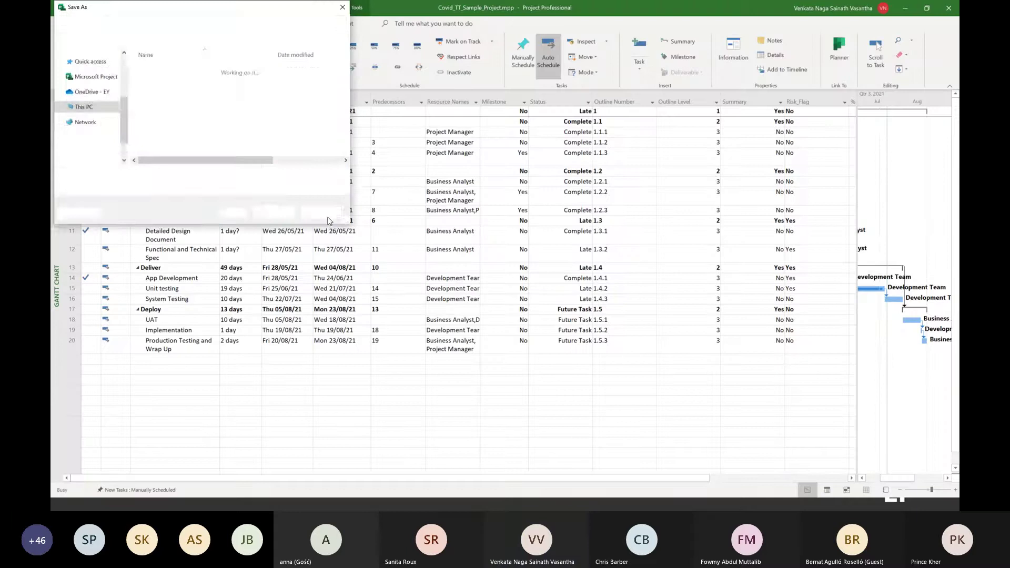
click(179, 175)
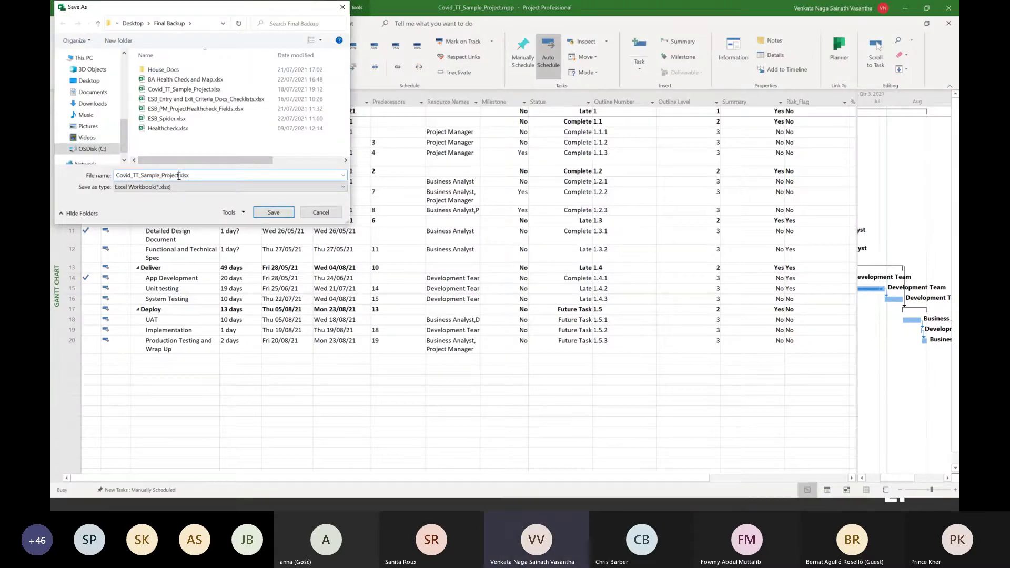
text(_updated)
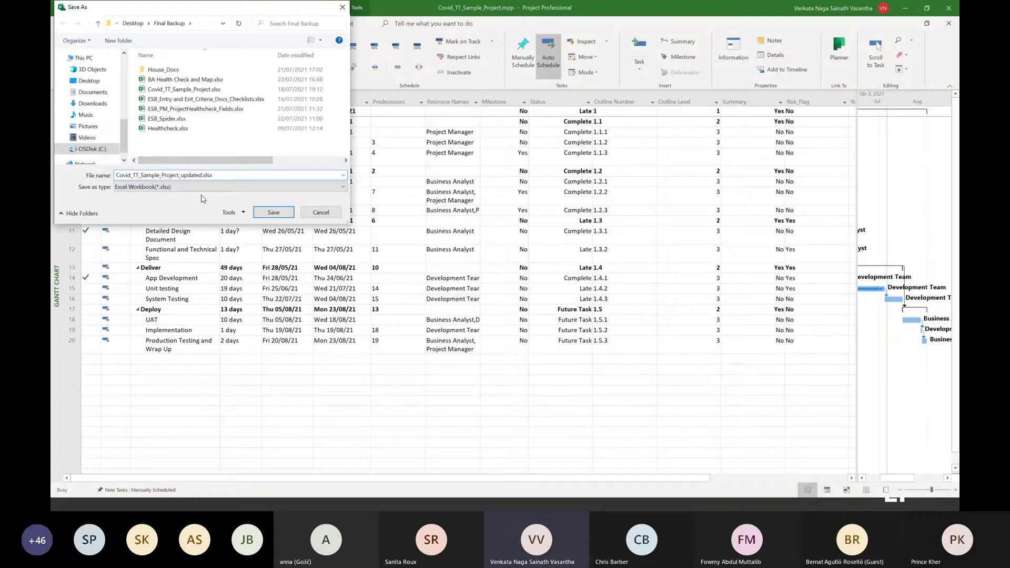
click(269, 215)
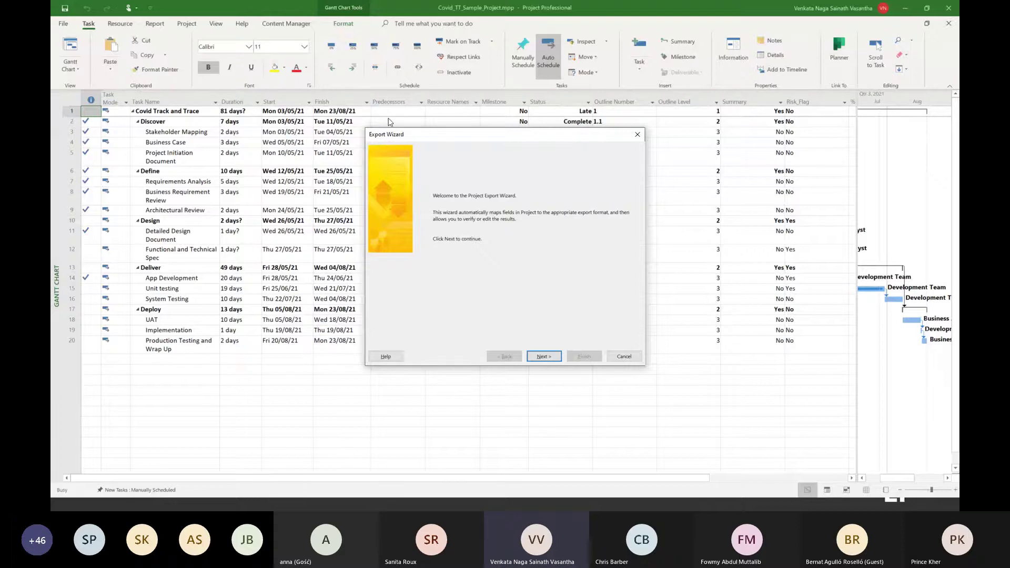
Step: Set the export to use Selected Data with a new map covering Tasks, with headers included
click(556, 357)
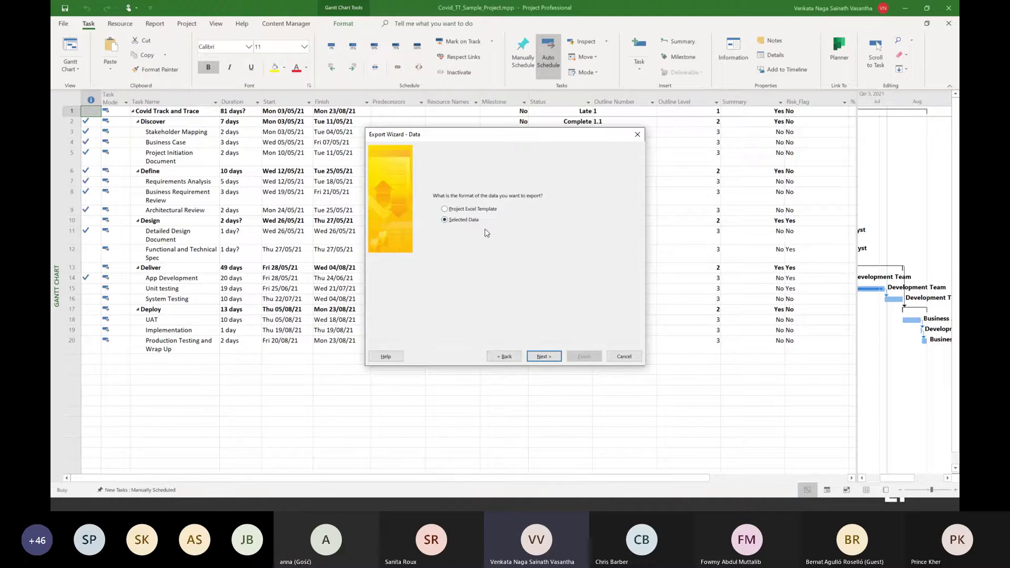
click(545, 357)
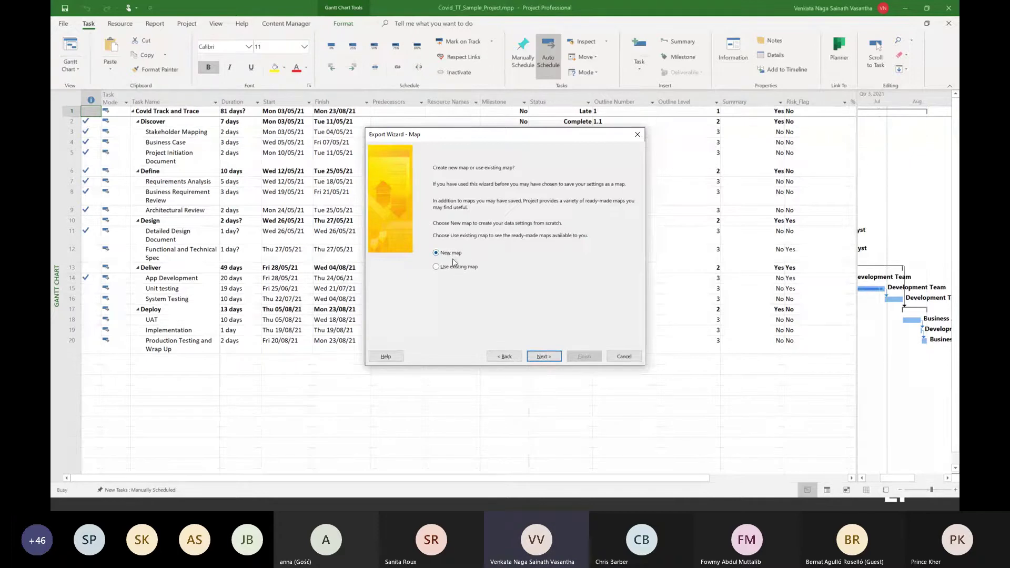
key(Return)
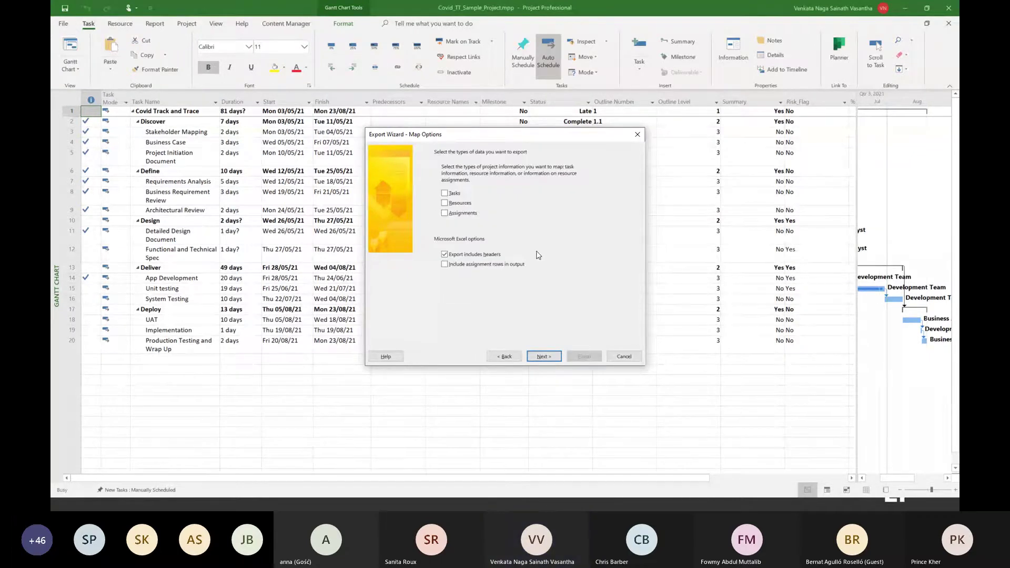
click(544, 357)
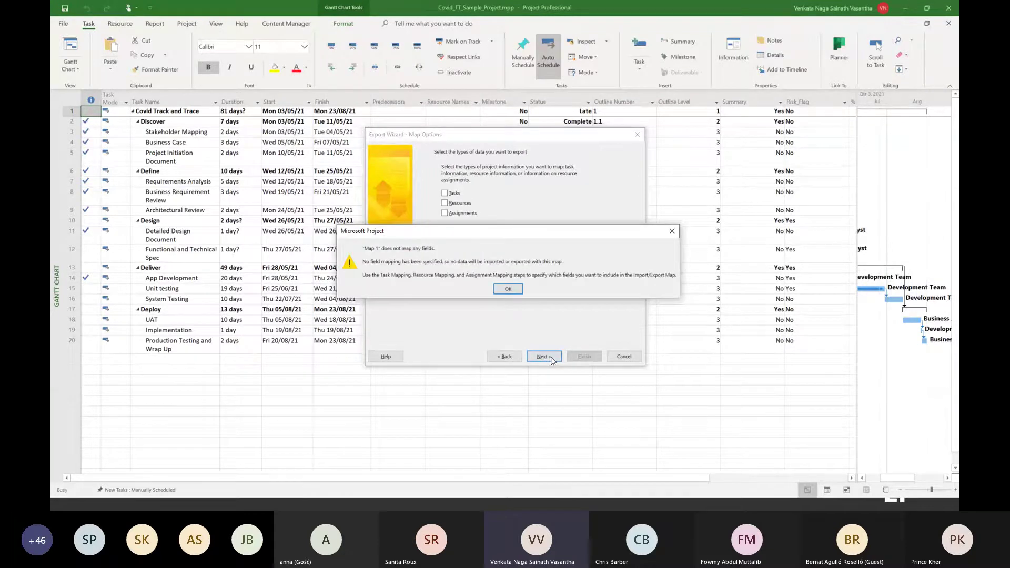
click(671, 233)
click(447, 194)
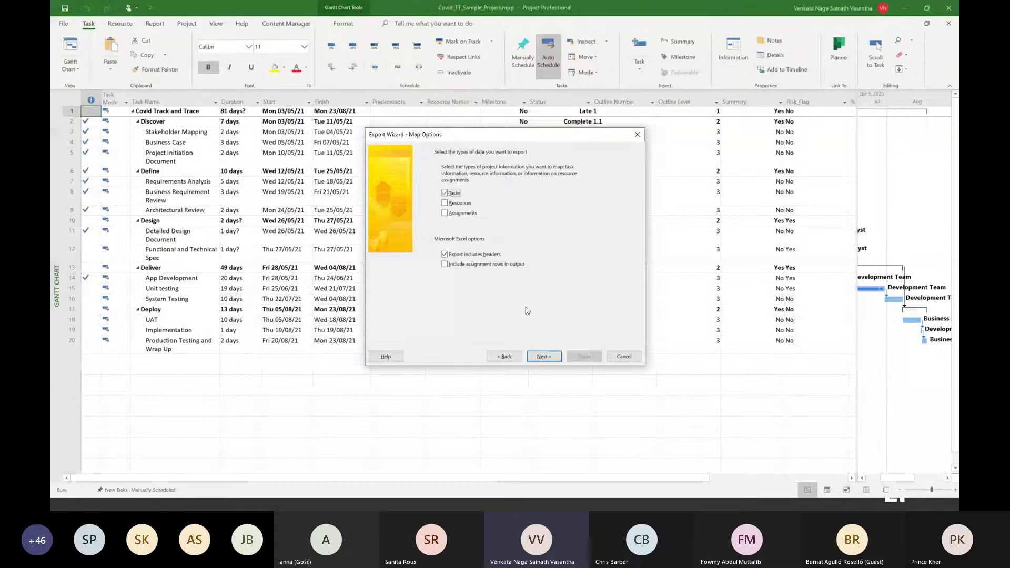
click(542, 357)
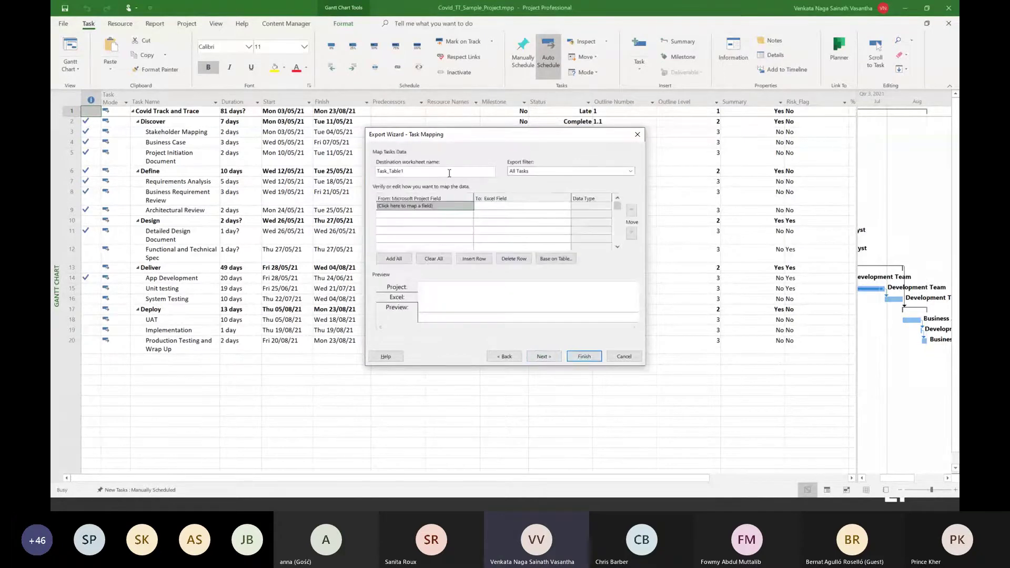
Step: Name the destination worksheet for the task export Task_Data
click(433, 170)
drag(439, 170, 390, 170)
text(Data)
Step: Add the Name and Duration fields as the first two rows of the task export mapping
click(454, 206)
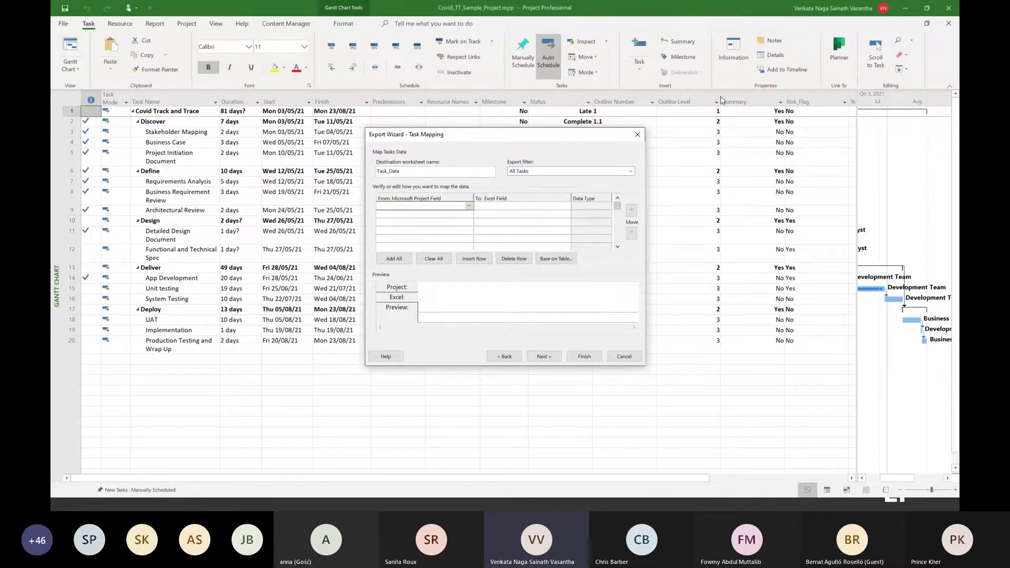
click(470, 210)
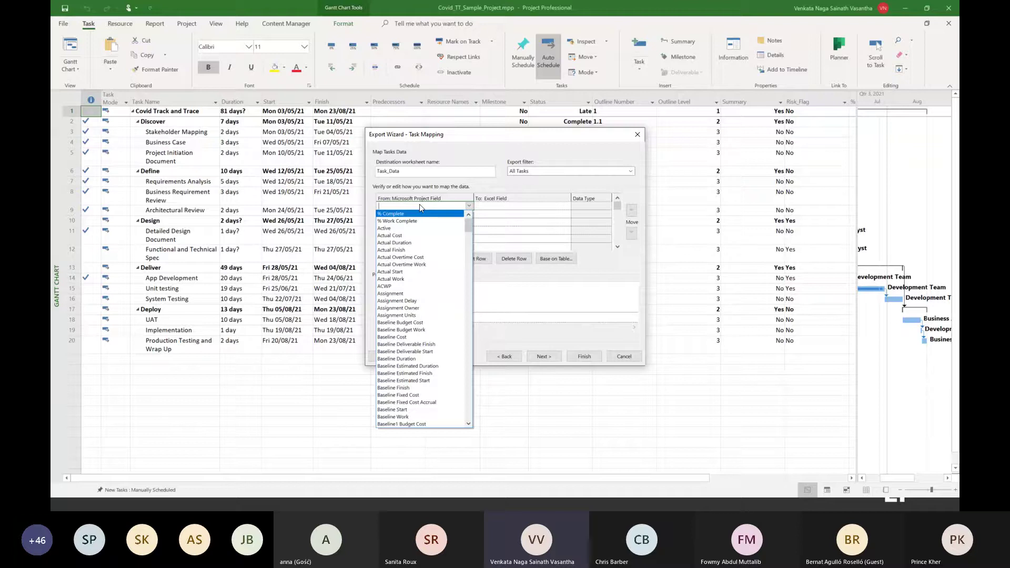
text(Name)
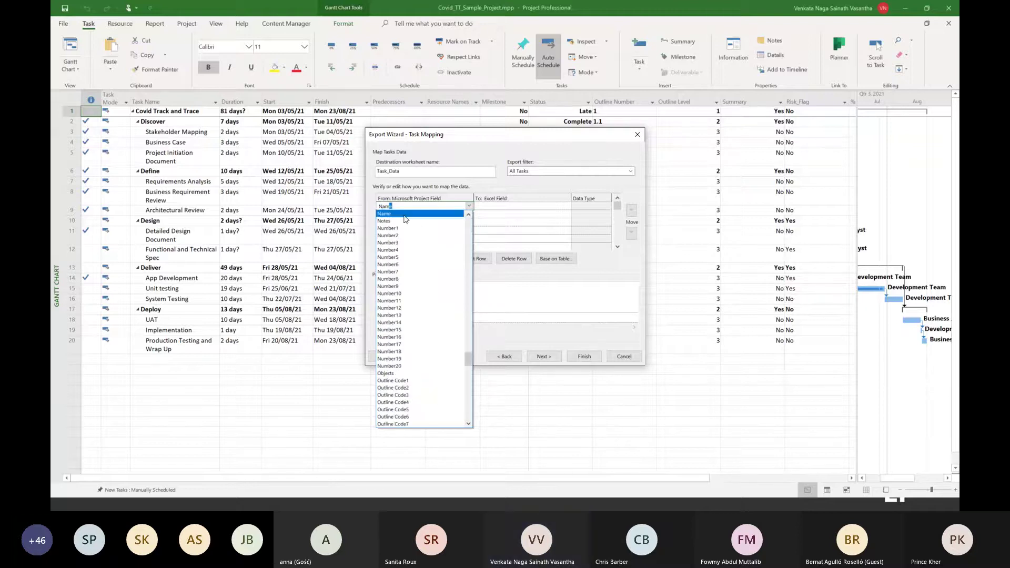
click(403, 213)
click(443, 214)
text(Du)
Step: Add the Start and Finish fields to the task export mapping below Duration
click(424, 226)
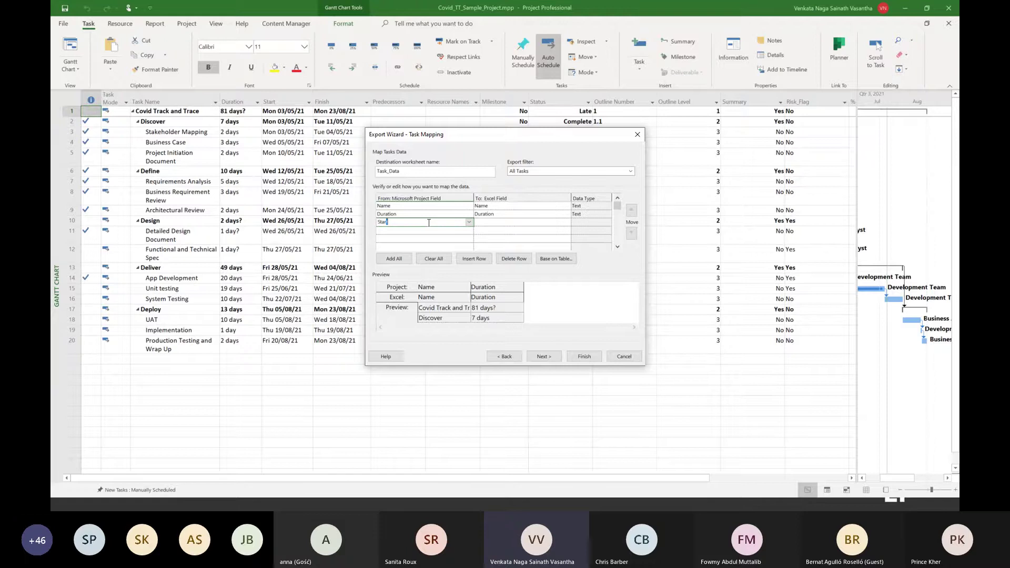
text(Star)
click(414, 231)
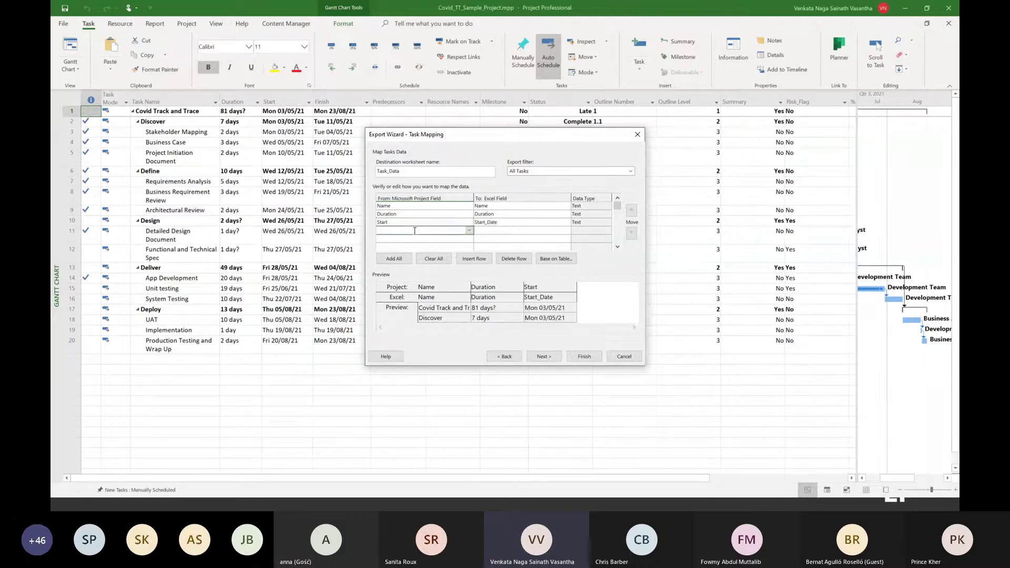
text(Finish)
Step: Move the export wizard clear of the task table's columns and add the Resource Names and Milestone fields to the mapping
click(413, 241)
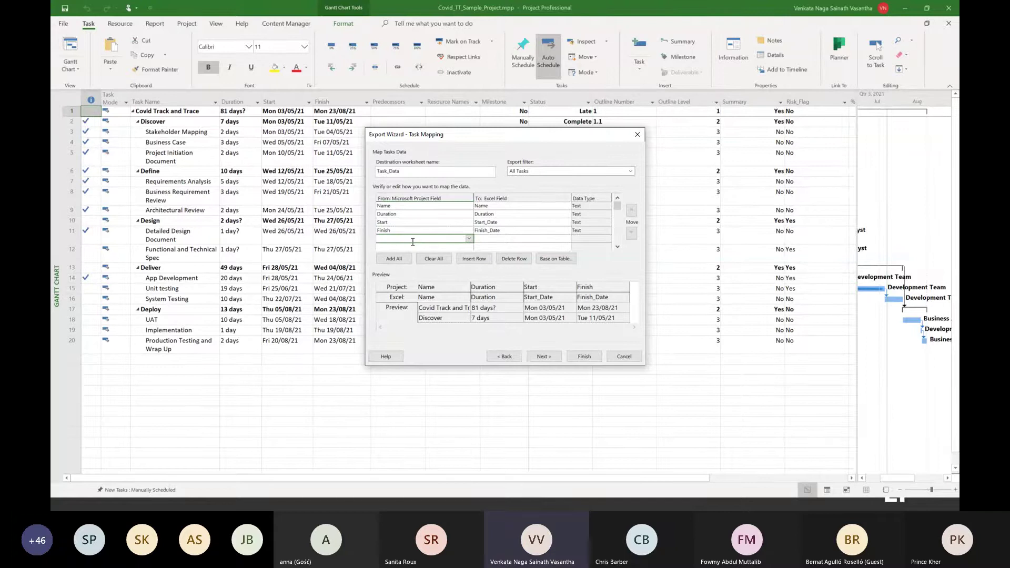
drag(474, 138, 548, 234)
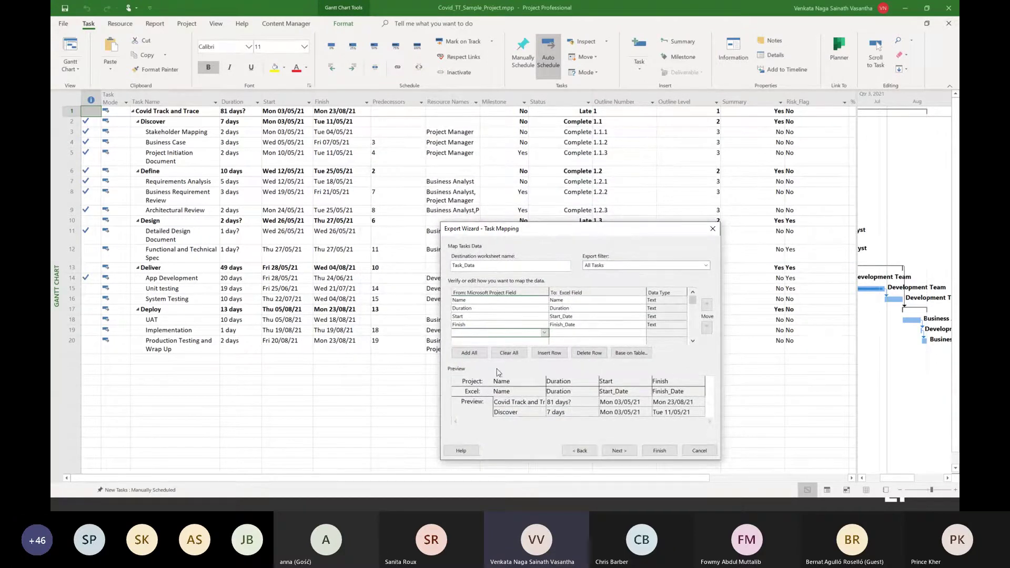
text(Resources)
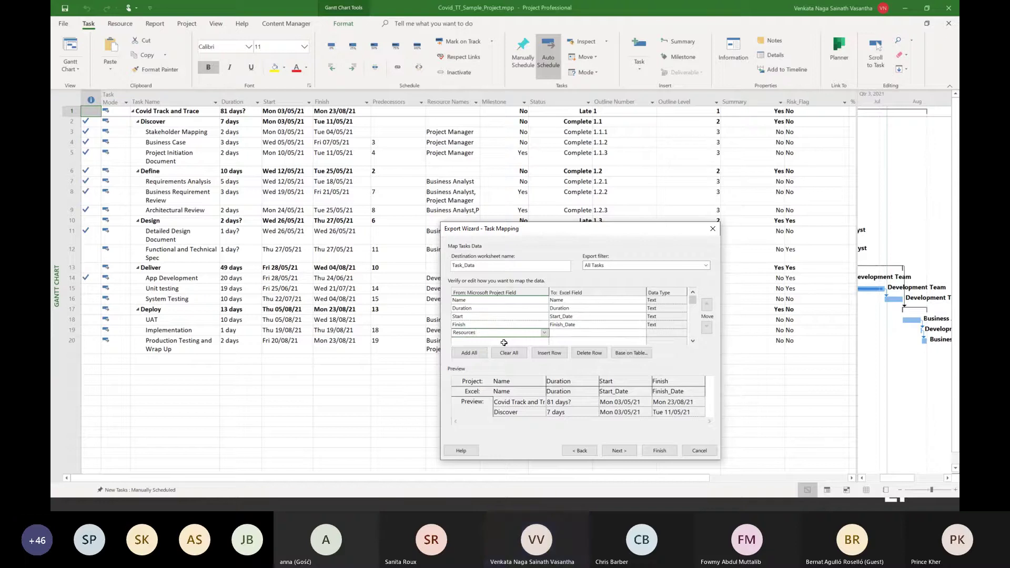
text( Name)
key(Return)
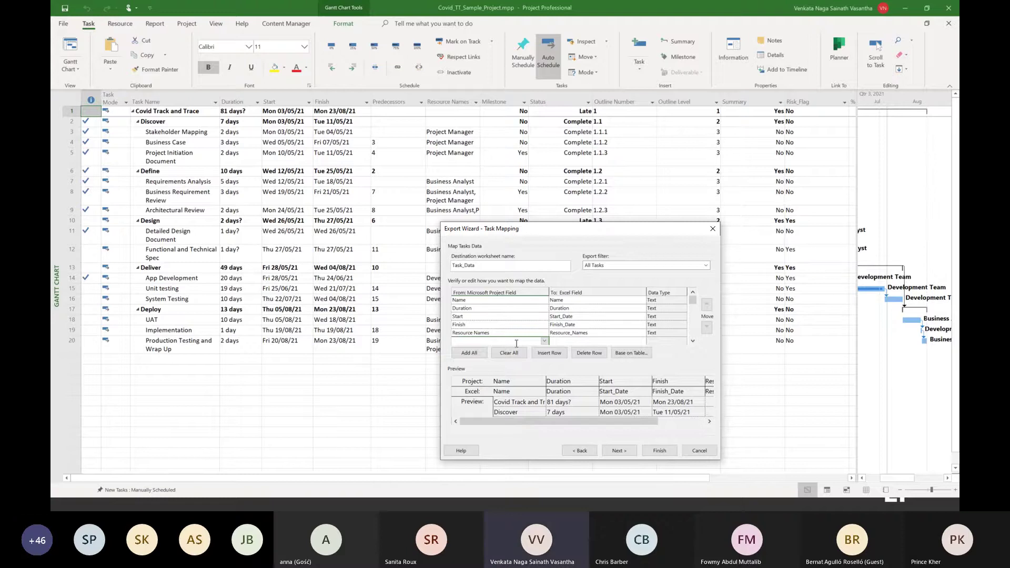
text(M)
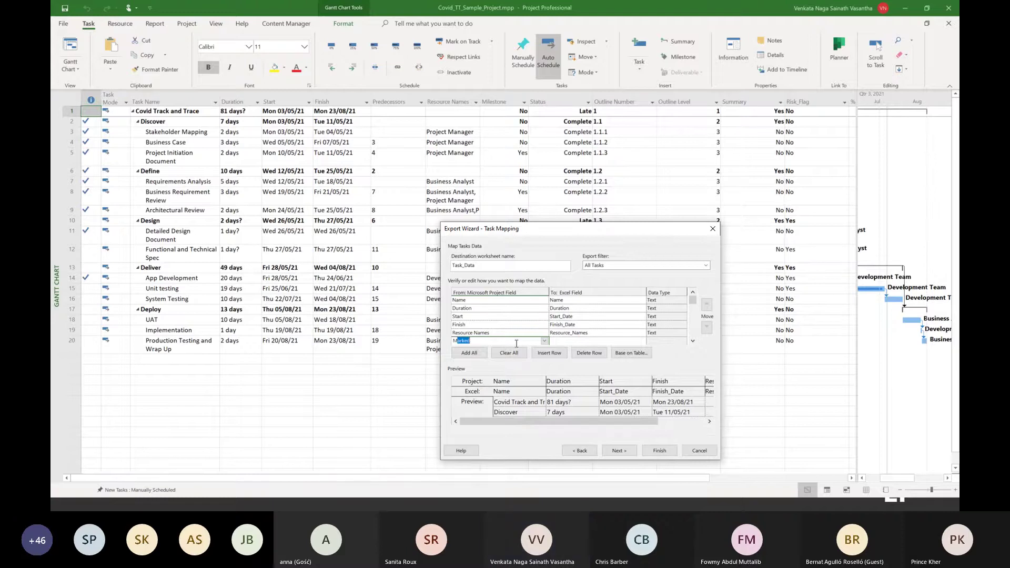
text(ilestone)
key(Return)
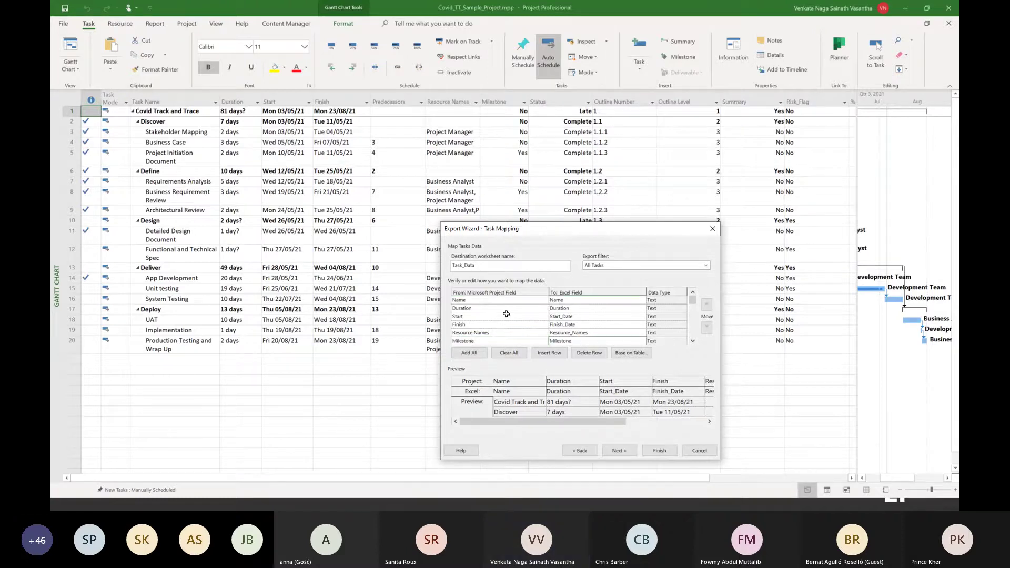
Step: Add the Status and Outline Number fields to the task export mapping below Milestone
click(693, 341)
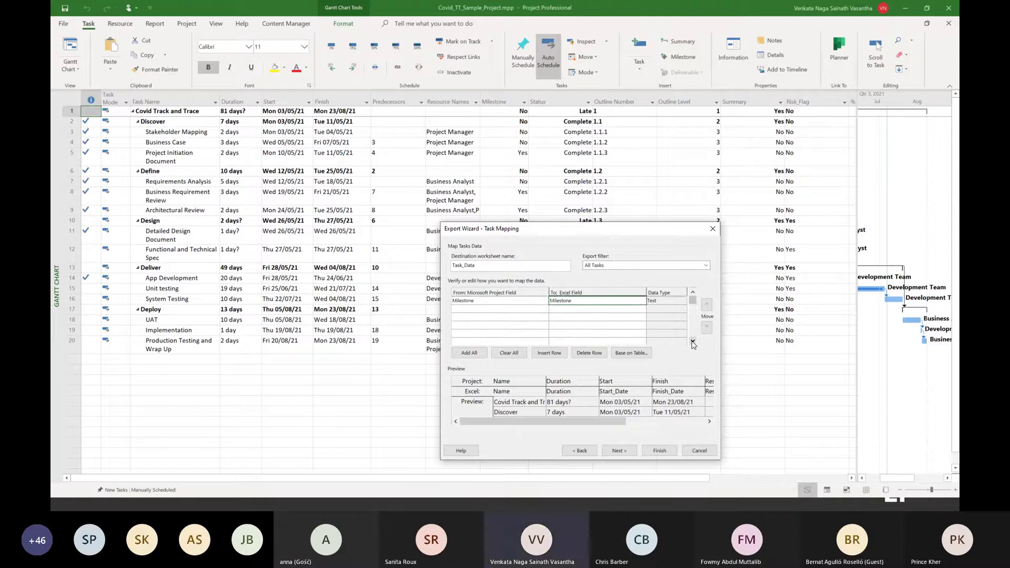
click(693, 341)
click(498, 307)
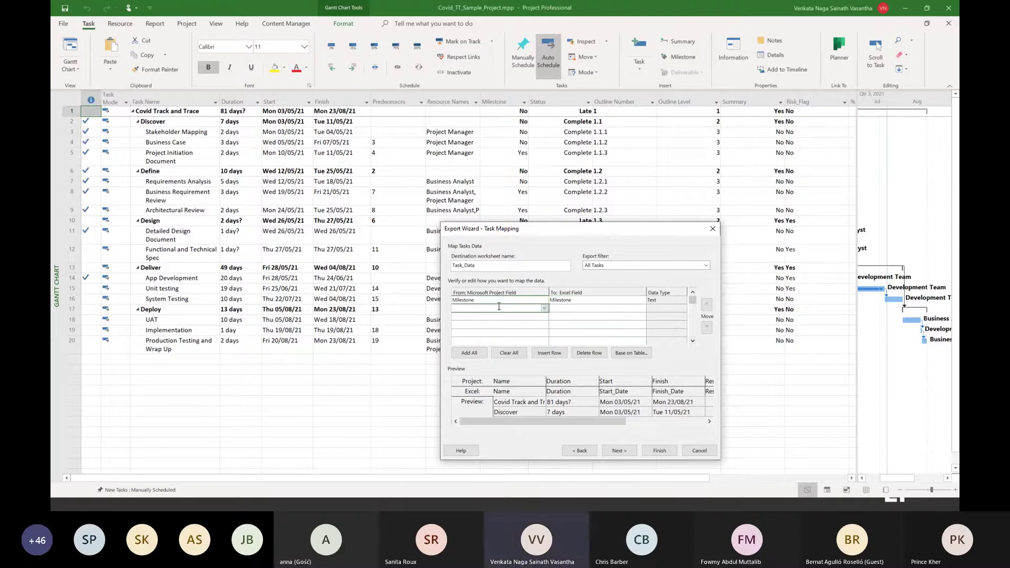
text(Sta)
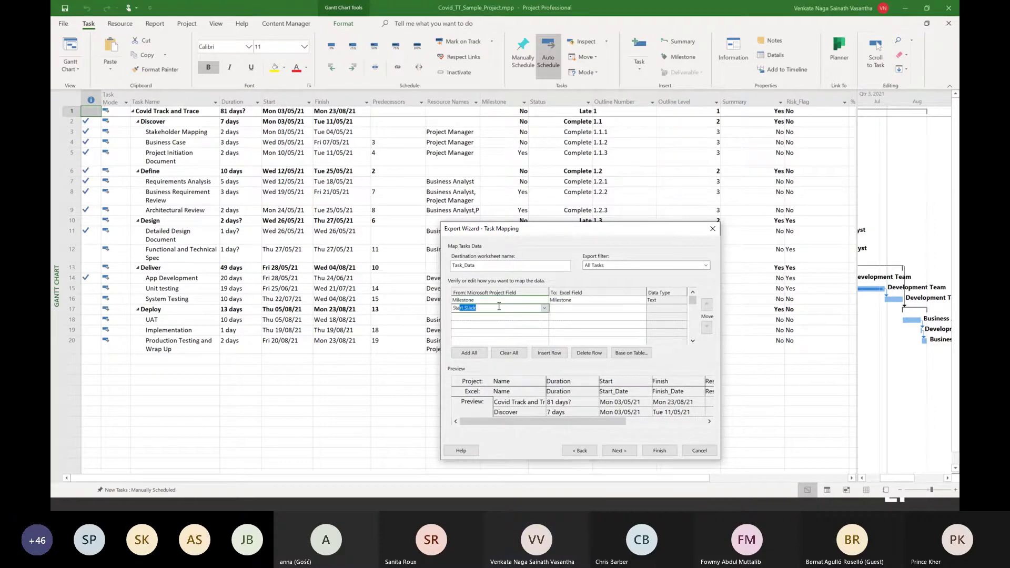
text(t)
click(493, 318)
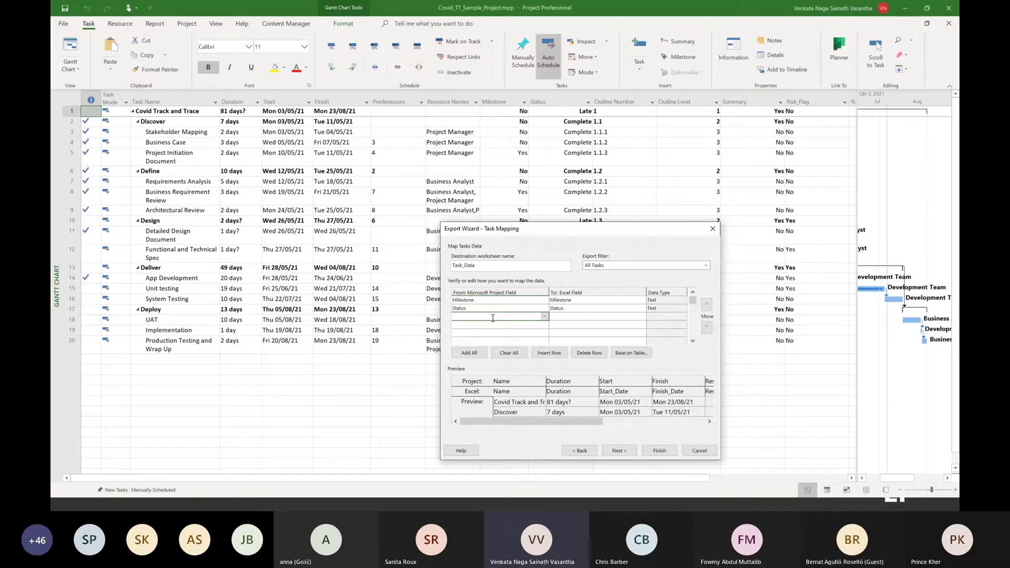
text(Out)
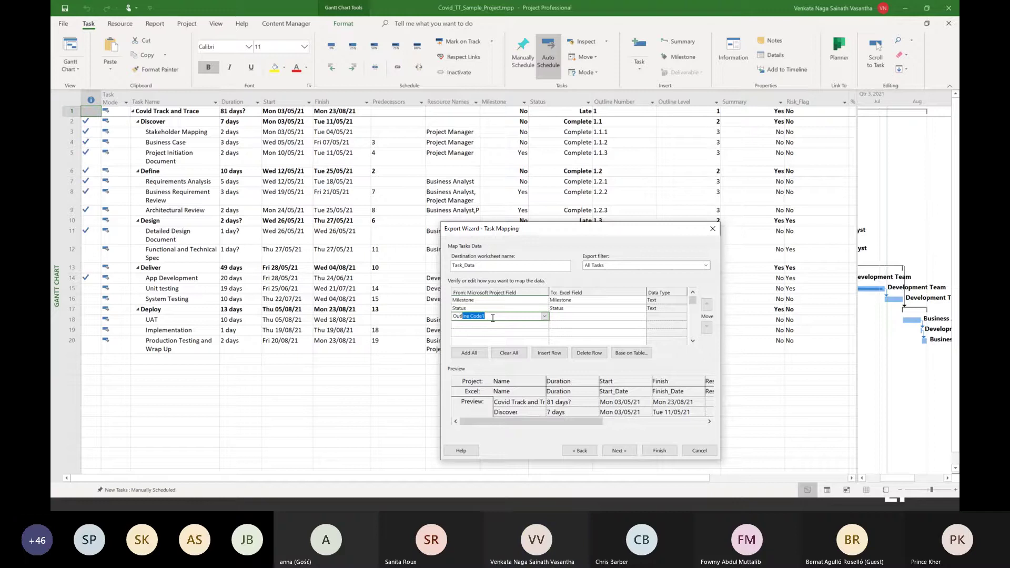
text(line Number)
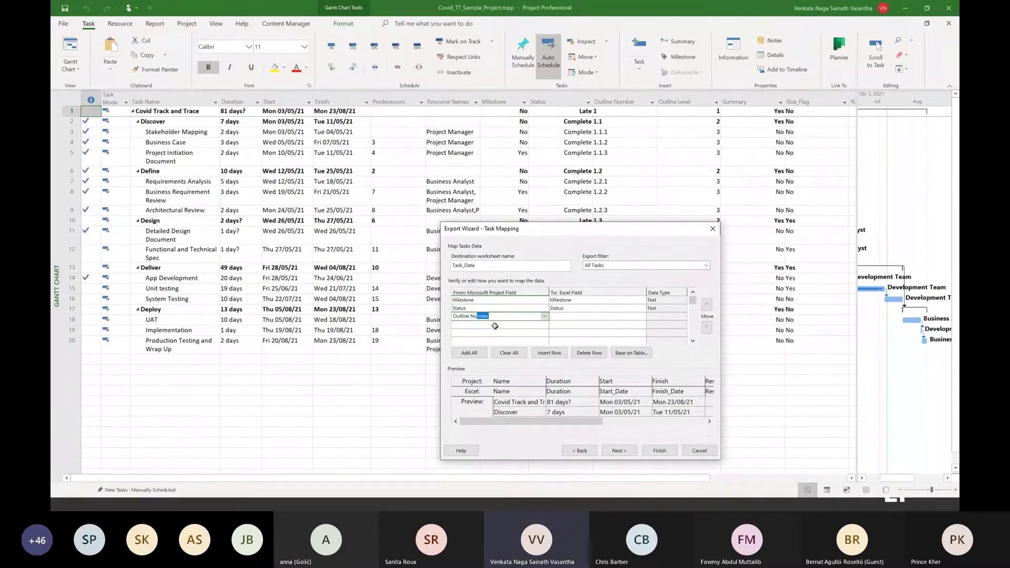
Step: Add the Outline Level, Summary and Risk_Flag (Text1) fields to the task export mapping
click(498, 325)
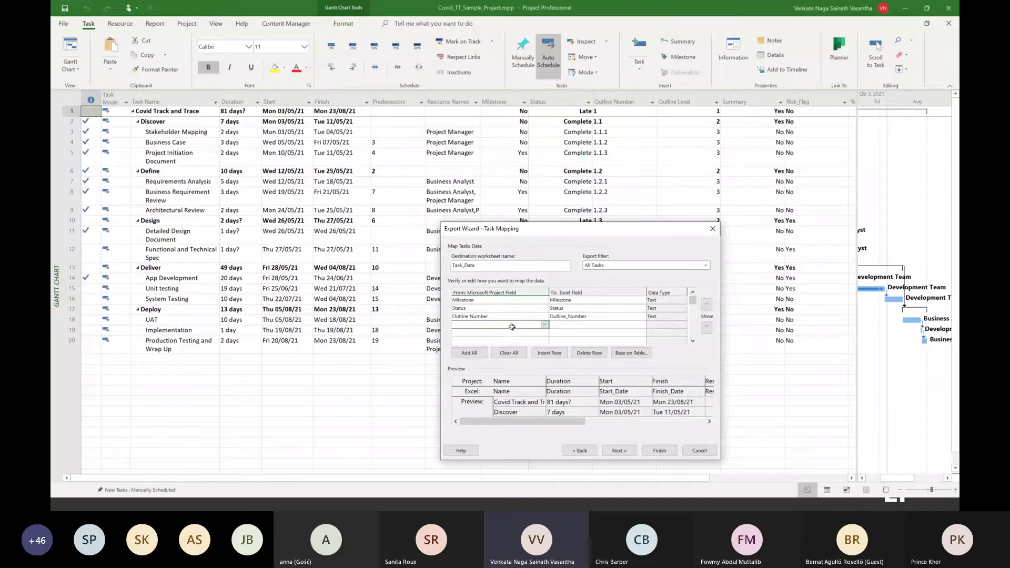
text(Oult)
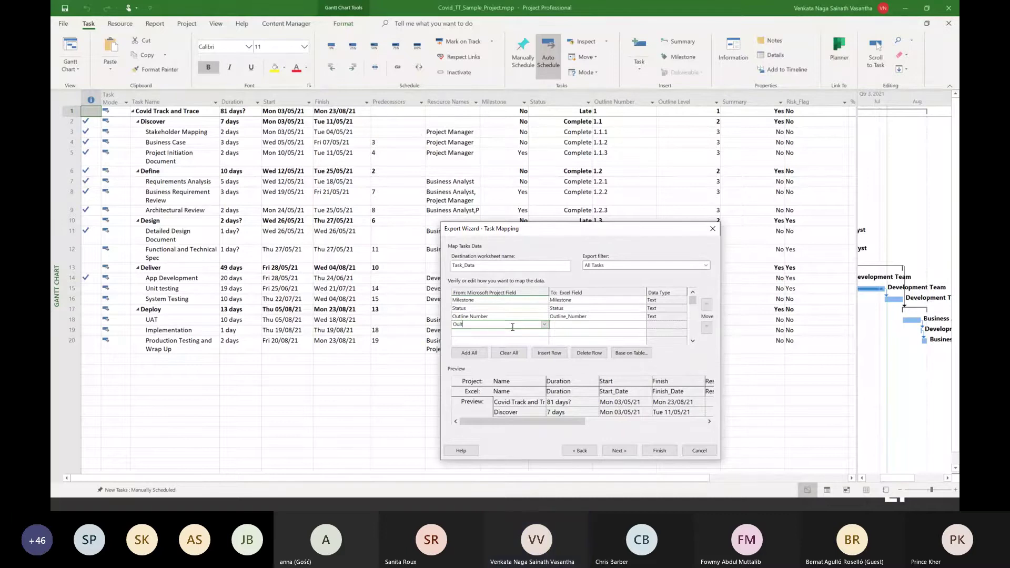
text(tline N Level)
key(Return)
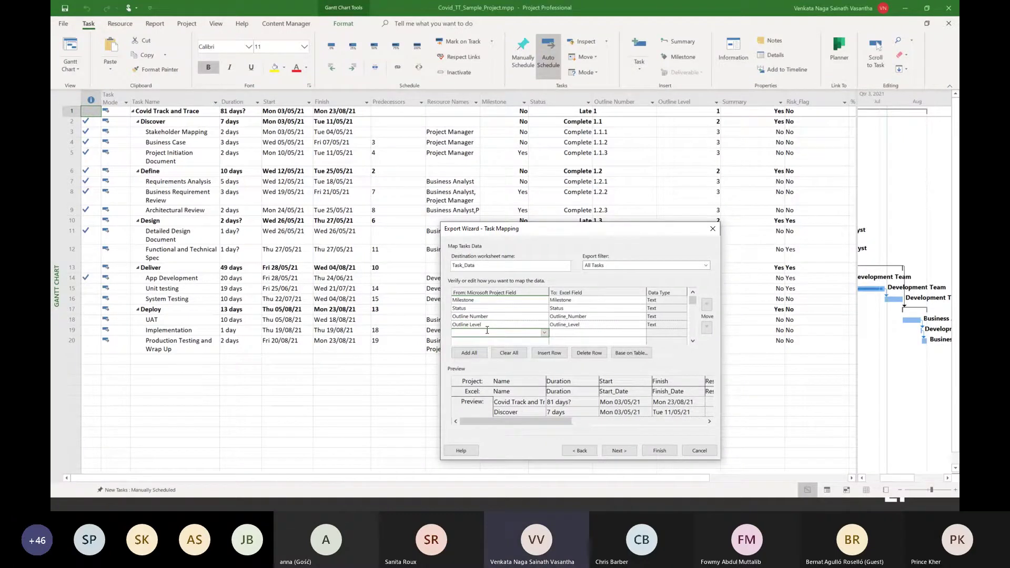
text(Summary)
click(474, 340)
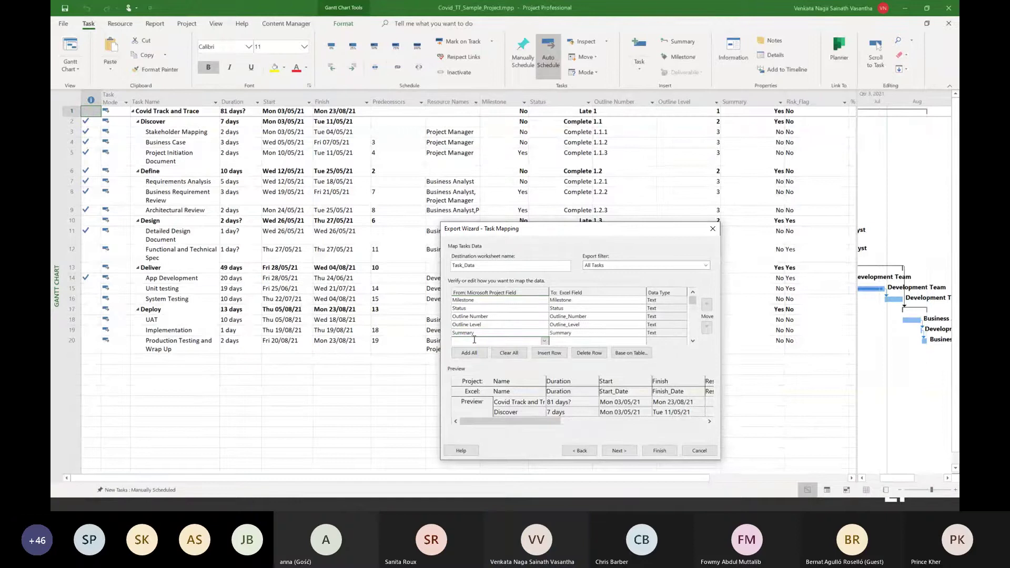
text(Risk_Flag (Text1)
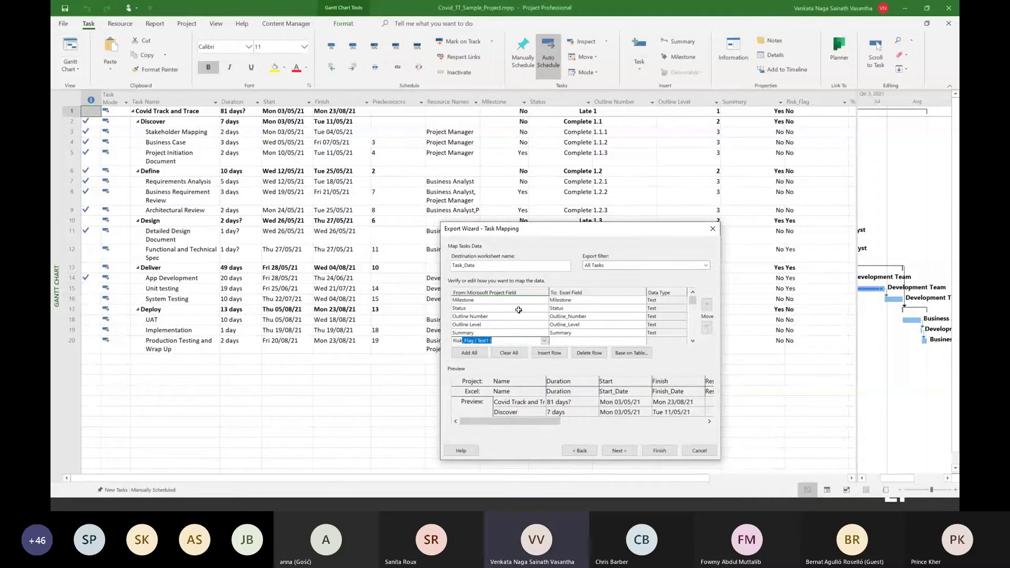
Step: Move the export wizard aside and add the % Complete field to the task mapping below Risk_Flag
click(584, 338)
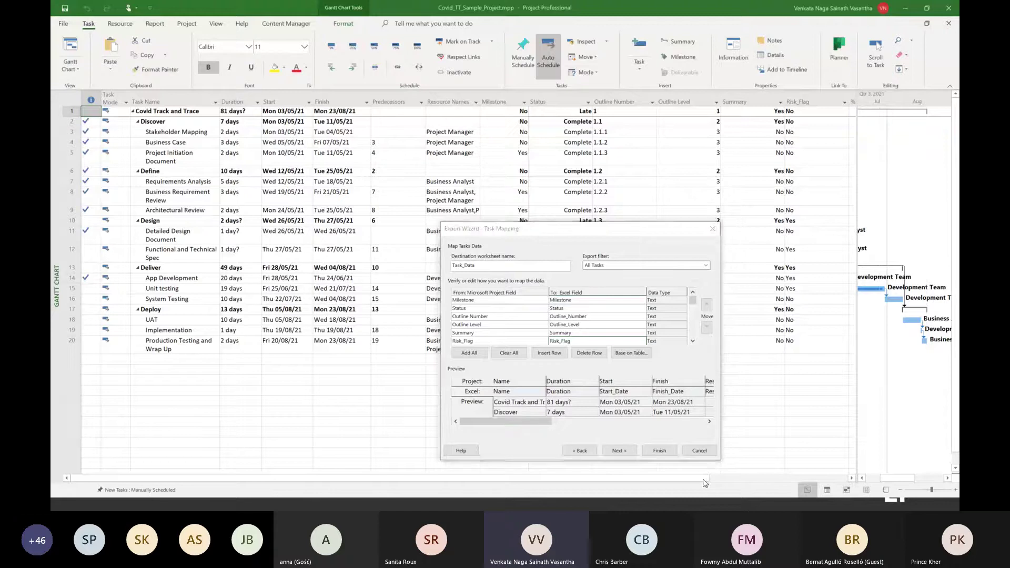
drag(631, 232, 529, 197)
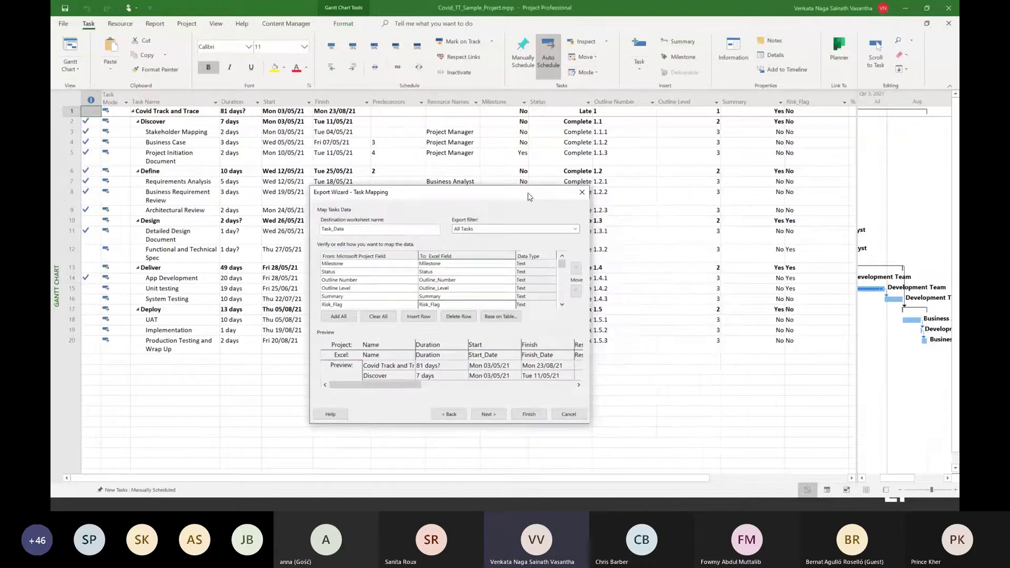
scroll(562, 303, down, 3)
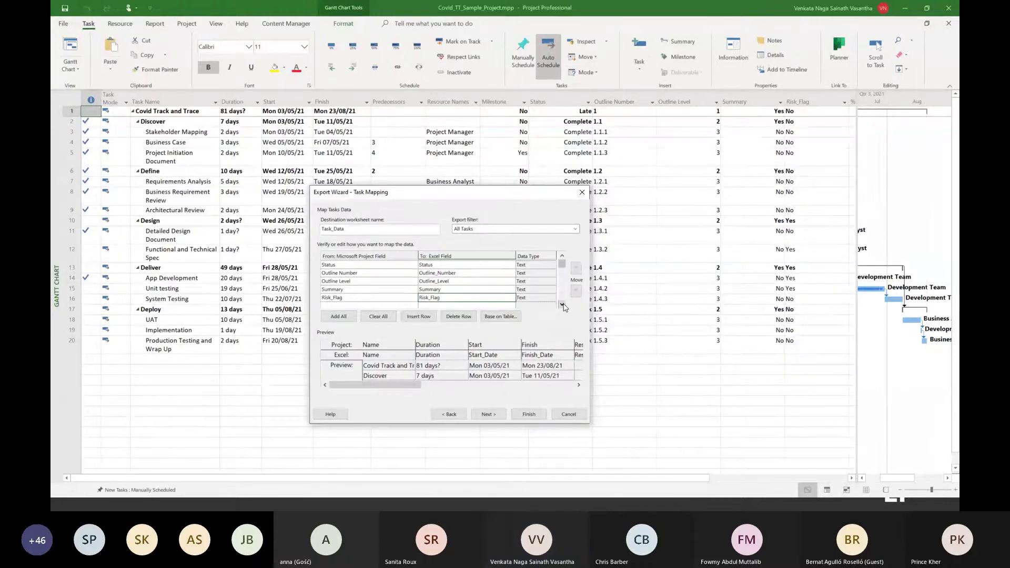
click(333, 289)
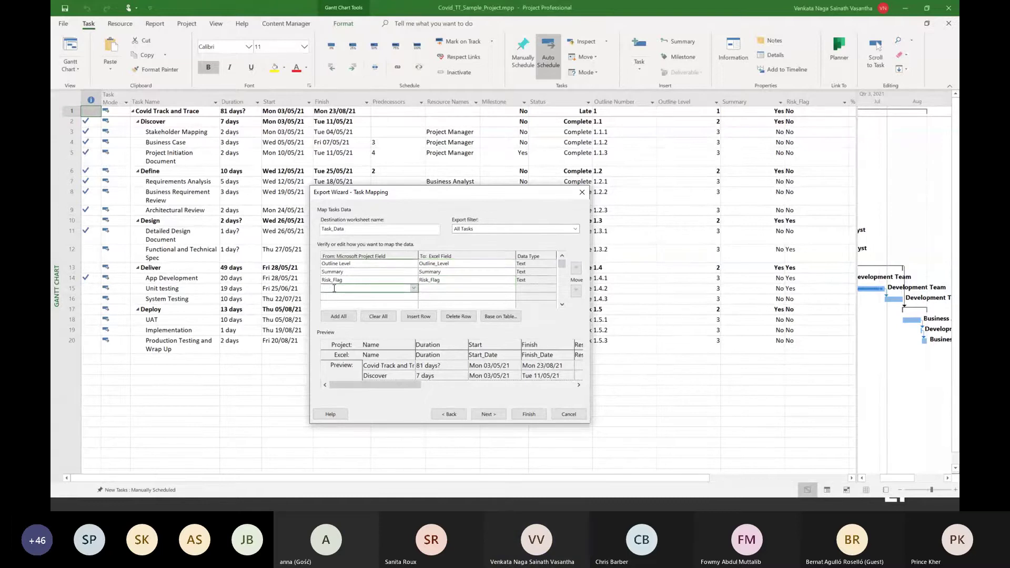
text(%)
key(Return)
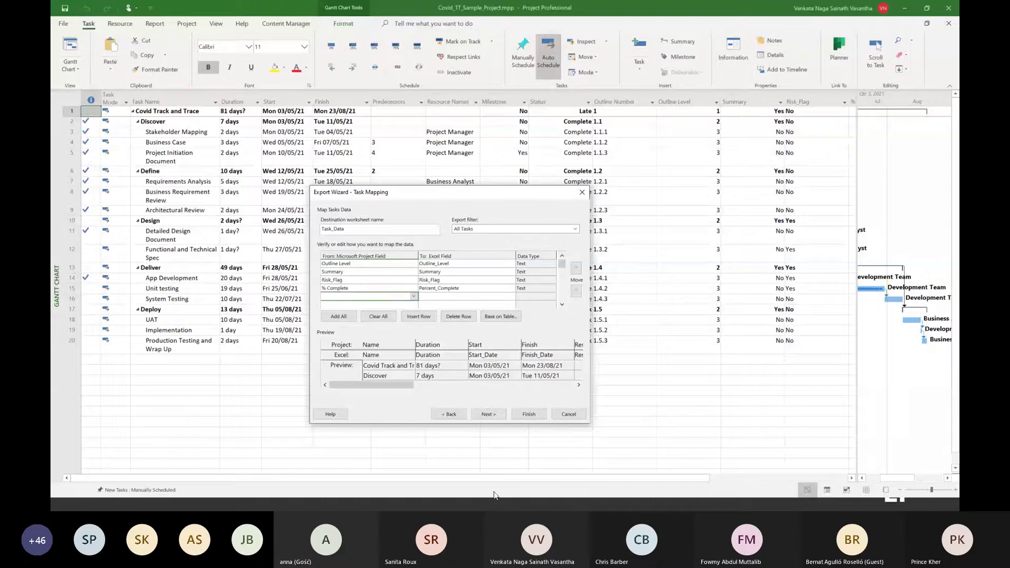
Step: Save the export settings as a map named PowerBI_bootcamp_Map_2 and finish the export
click(488, 414)
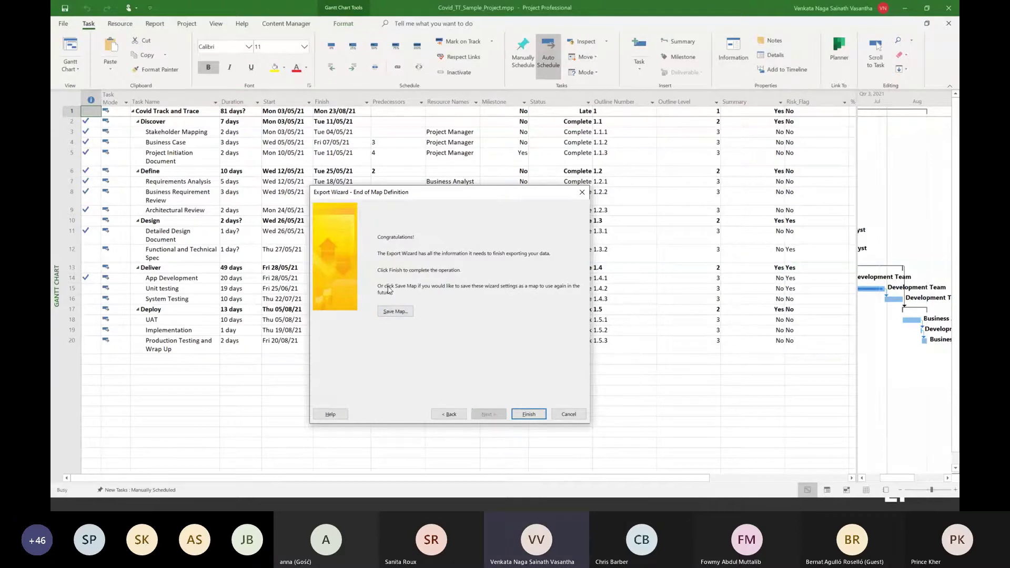
click(402, 314)
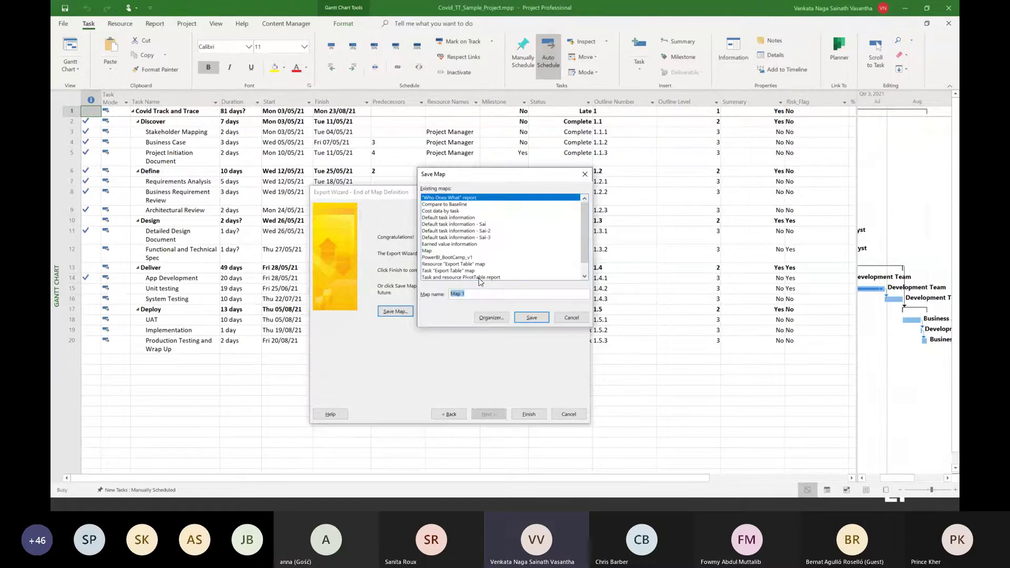
text(PowerBI_bootcamp_)
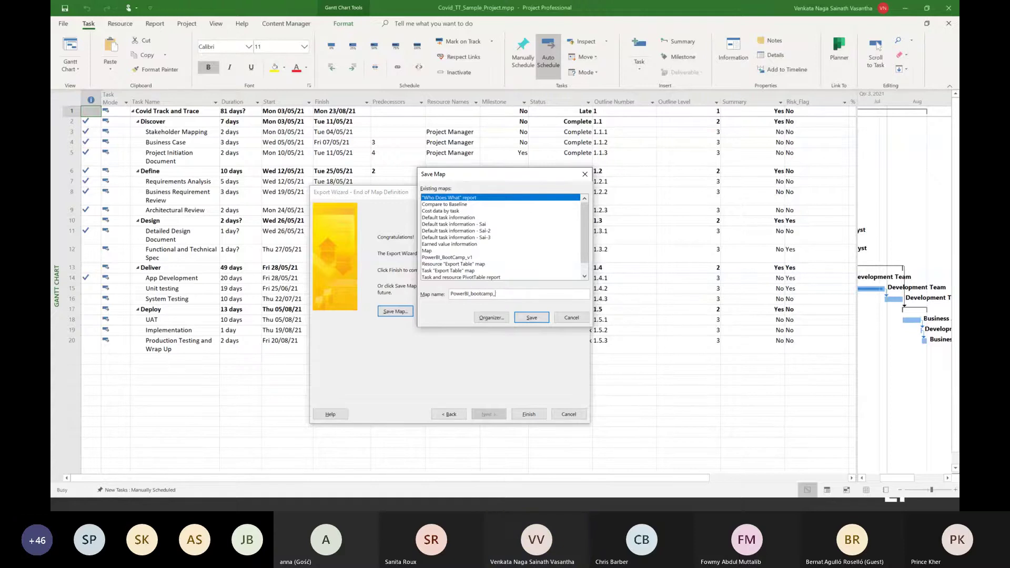
text(Map_2)
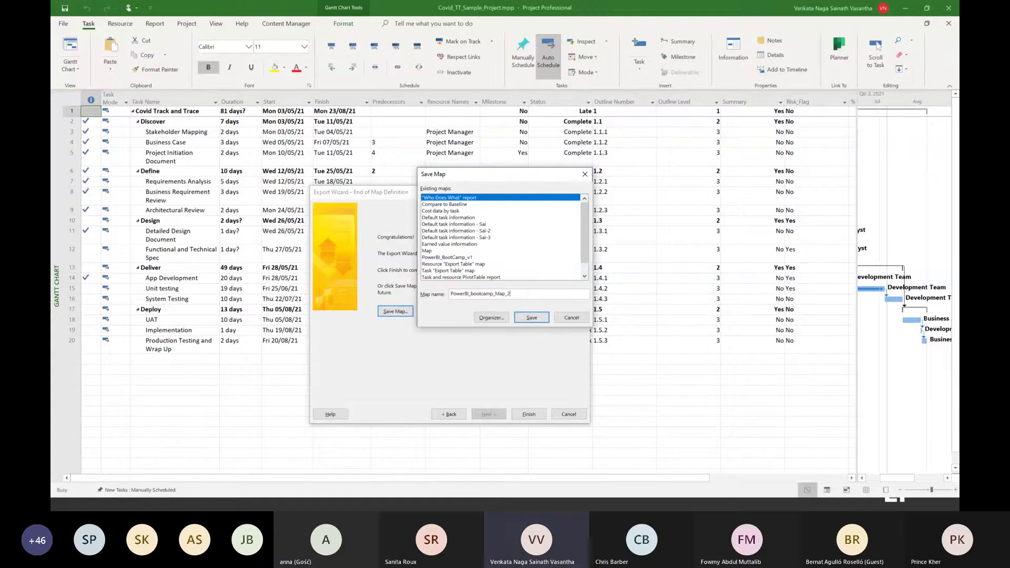
click(532, 318)
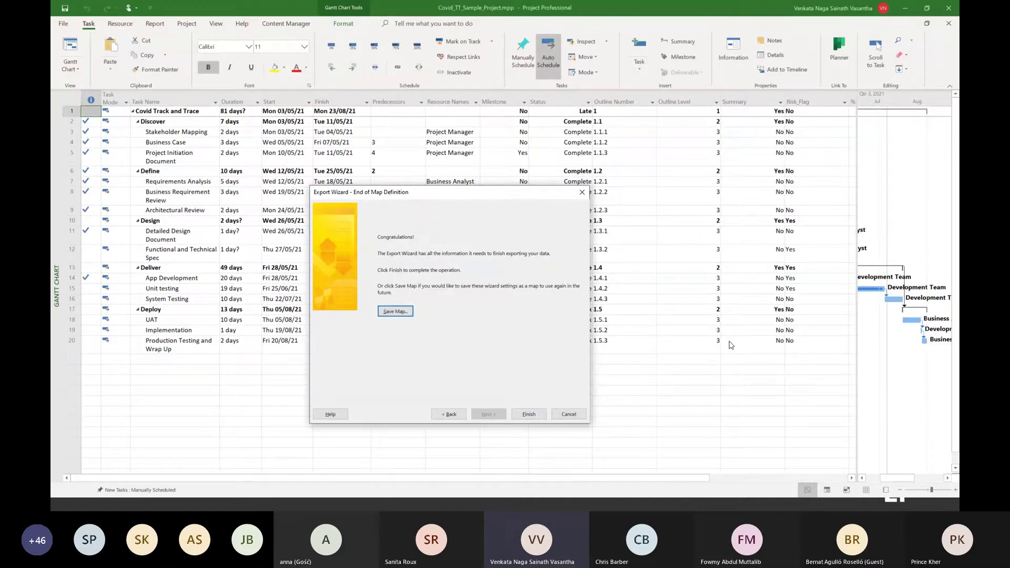
click(526, 414)
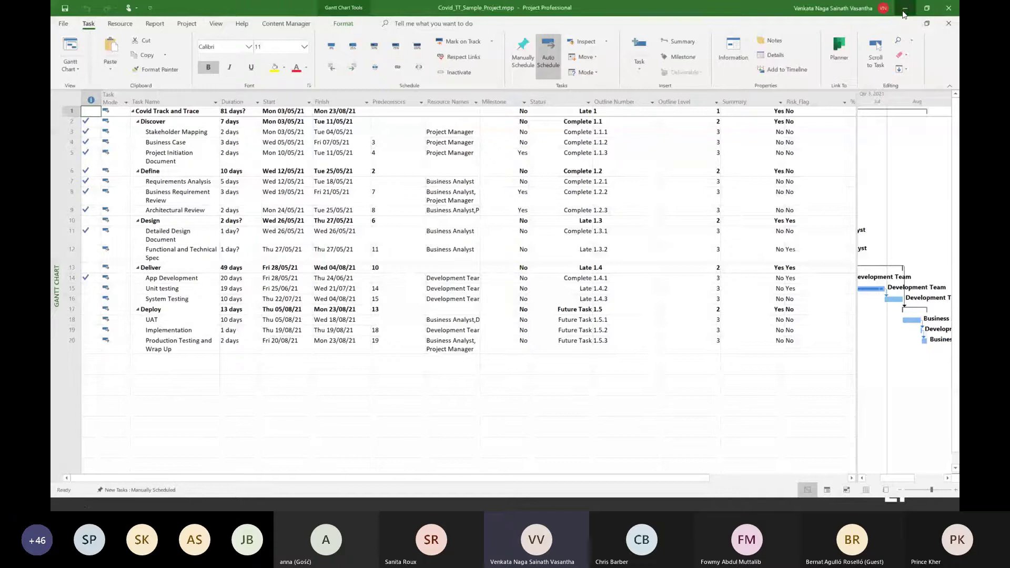
Step: Minimize the project window and open the Final Backup folder from the desktop
click(903, 11)
key(super+d)
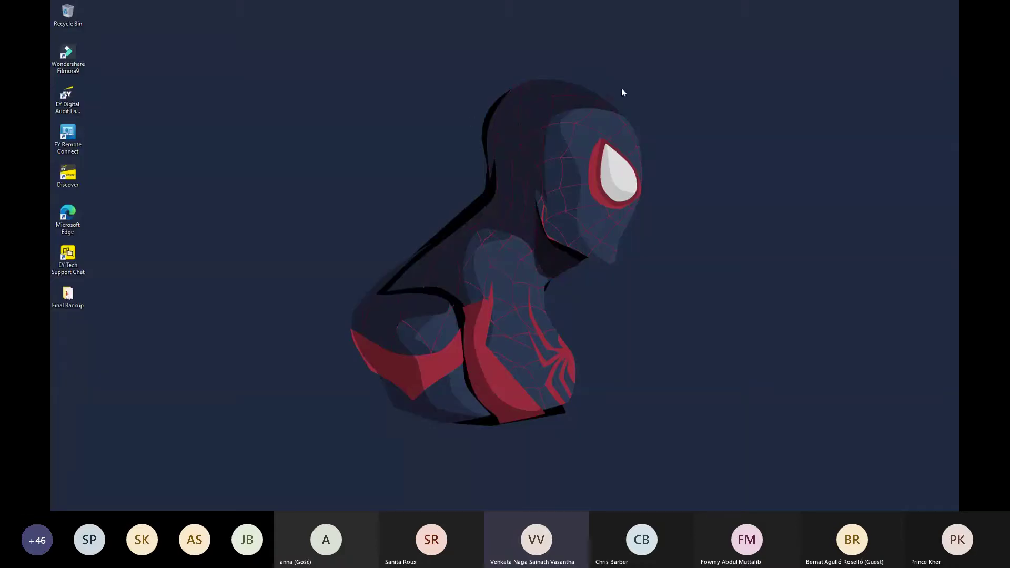
click(79, 299)
key(super+d)
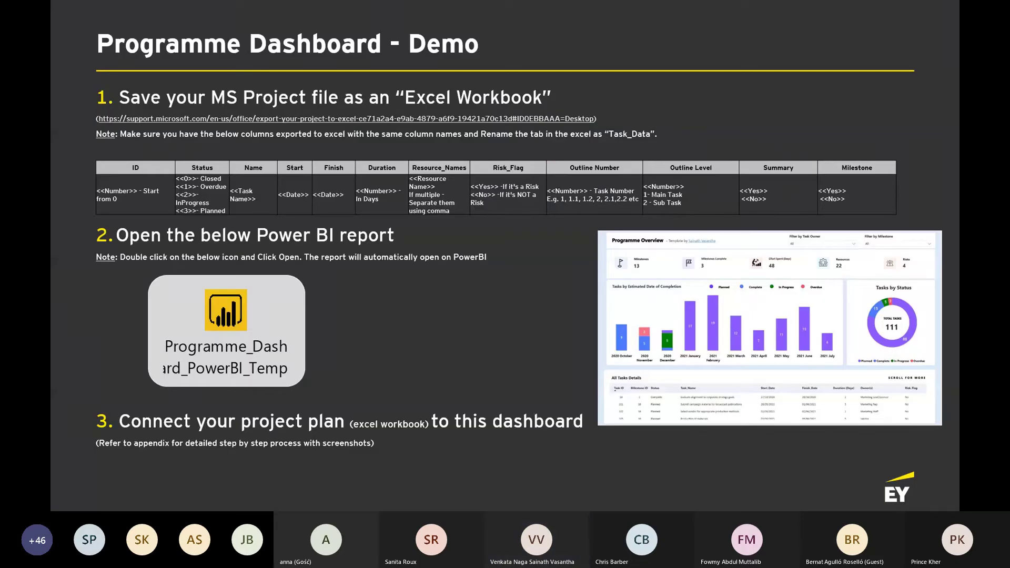
drag(52, 8, 318, 141)
click(365, 132)
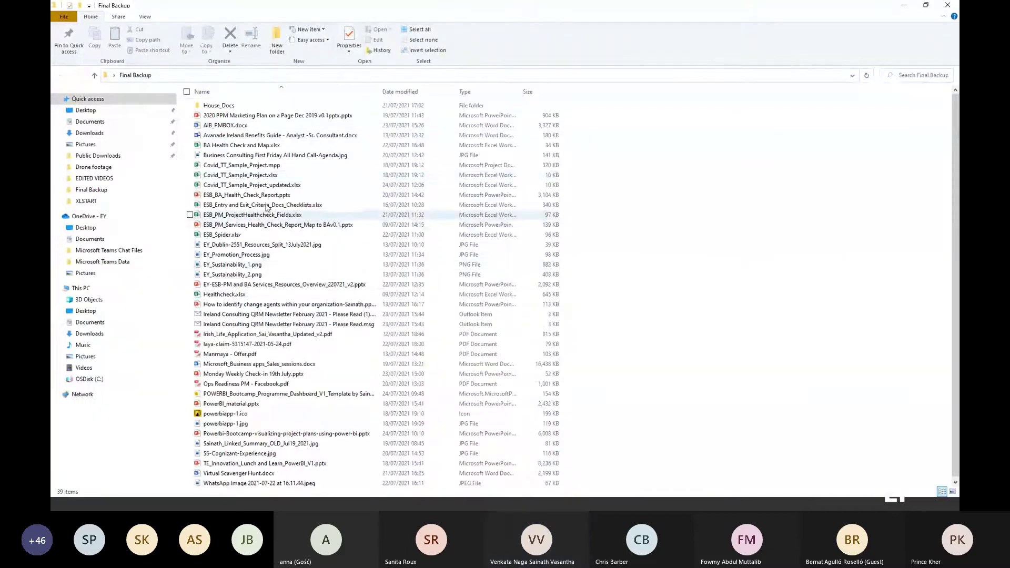
Step: Open Covid_TT_Sample_Project_updated.xlsx from the Final Backup folder and maximize its Excel window
click(287, 177)
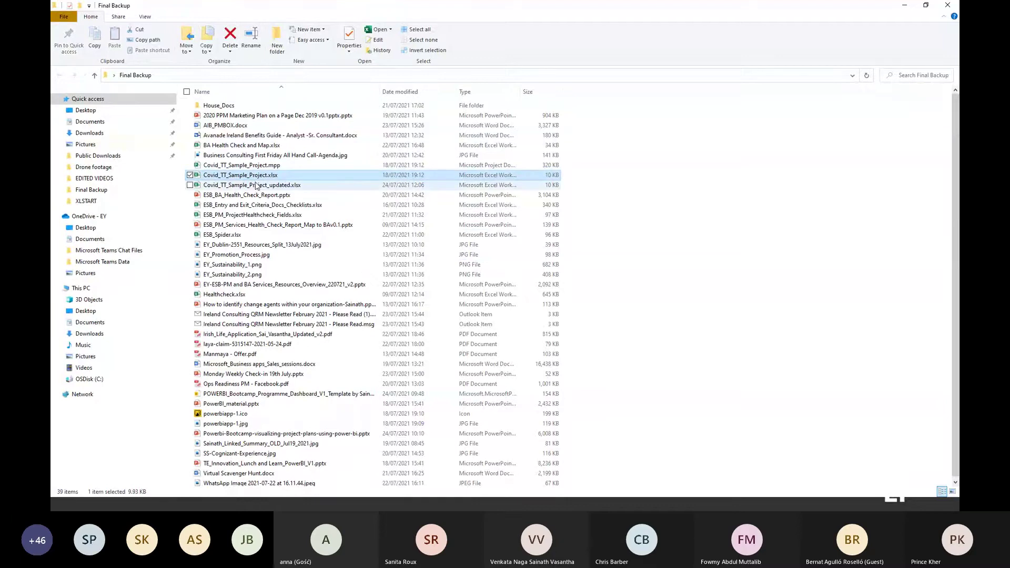
click(265, 186)
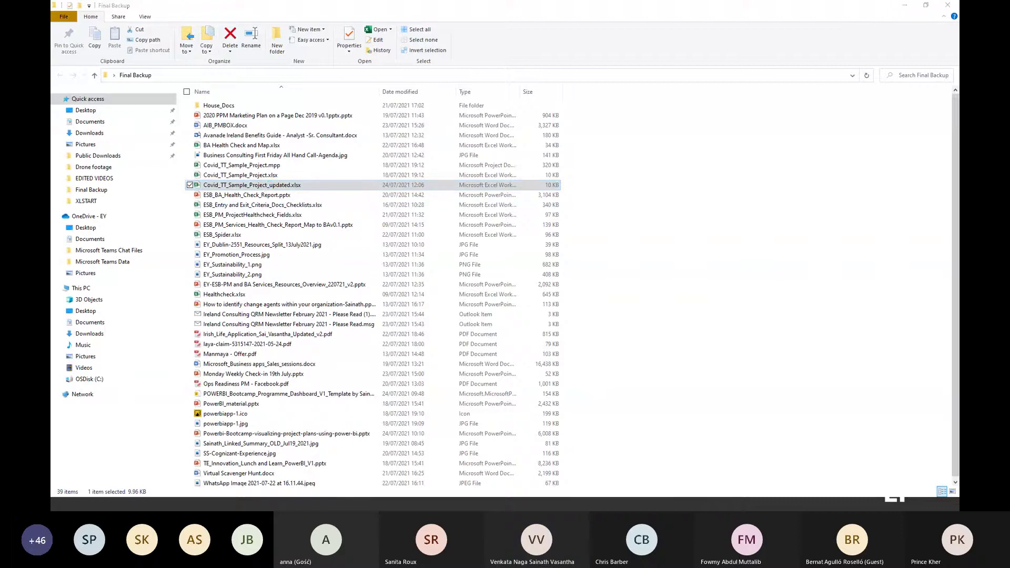
click(354, 105)
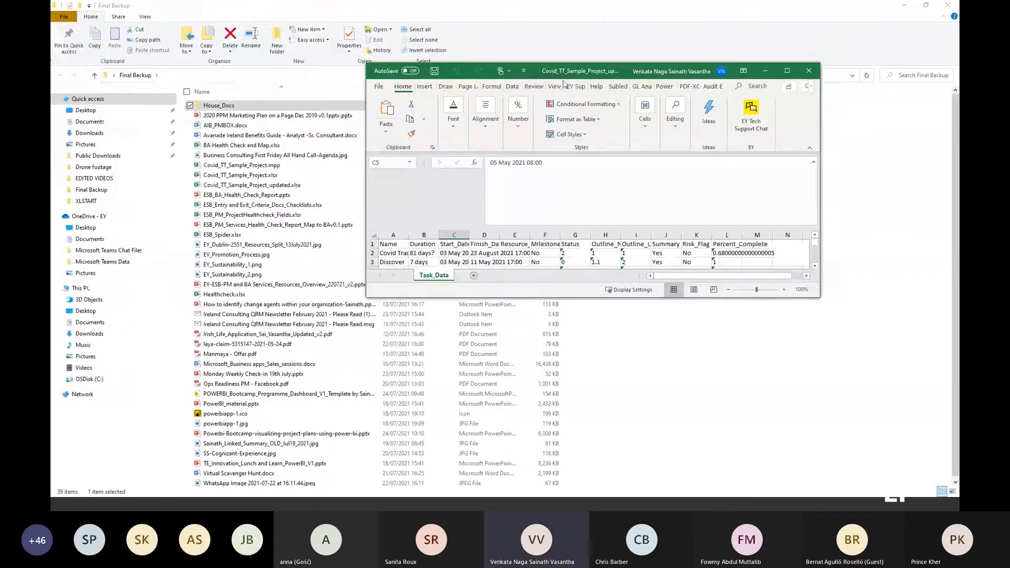
click(787, 71)
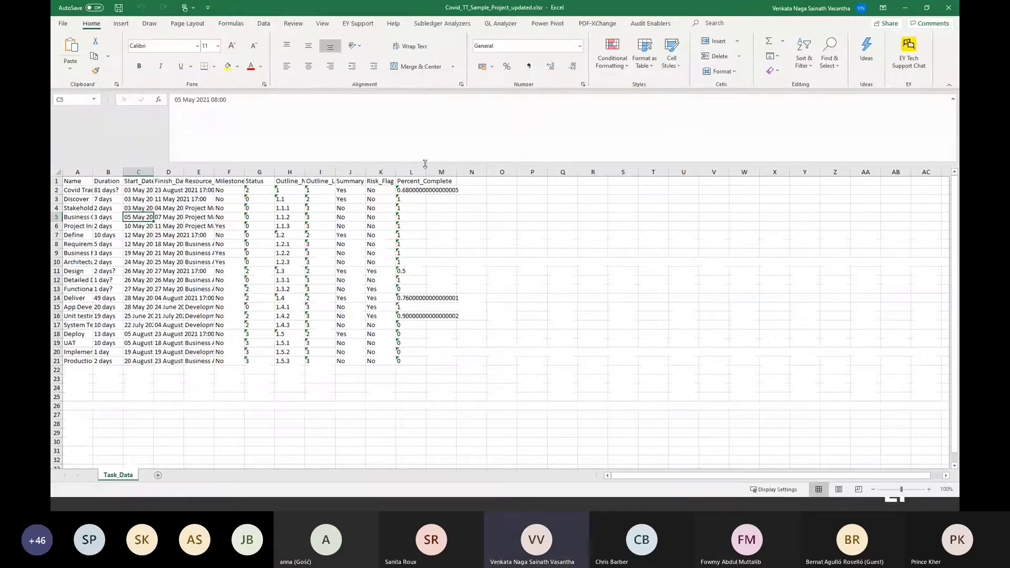
Step: Widen the Percent_Complete, Name, Duration and Resource_Names columns on the Task_Data worksheet
drag(426, 172, 502, 172)
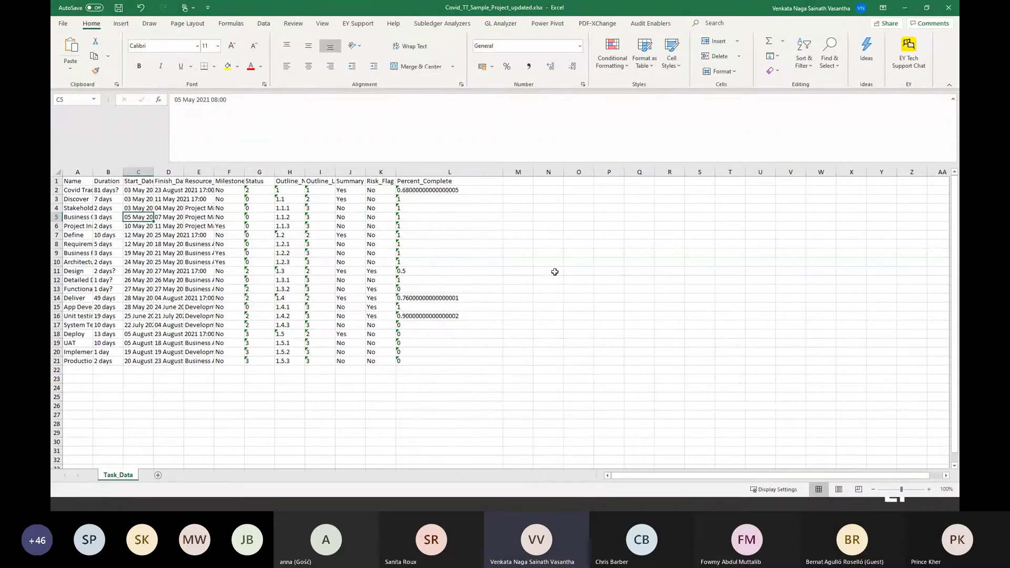
click(86, 189)
drag(93, 172, 176, 172)
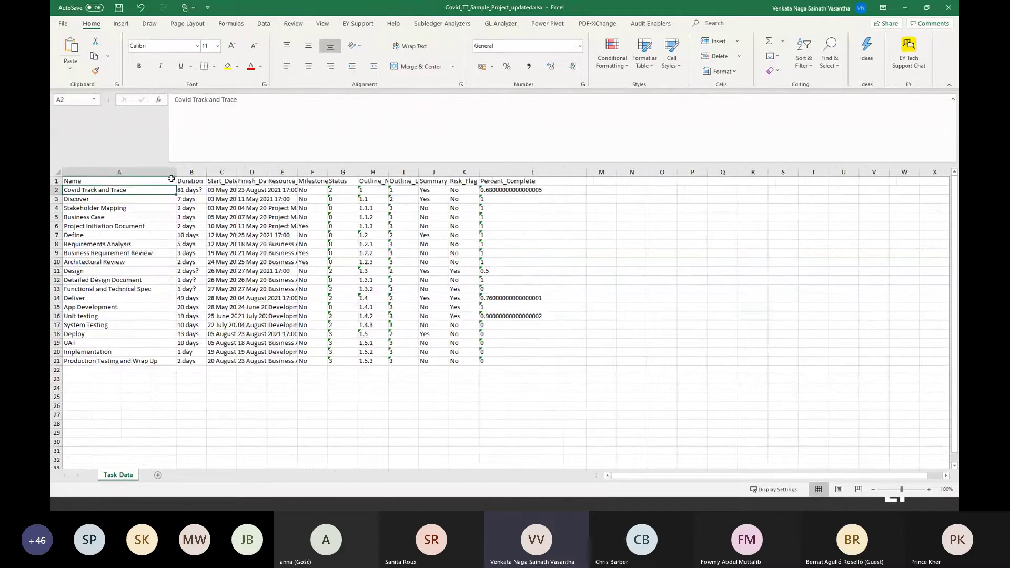
drag(206, 172, 242, 172)
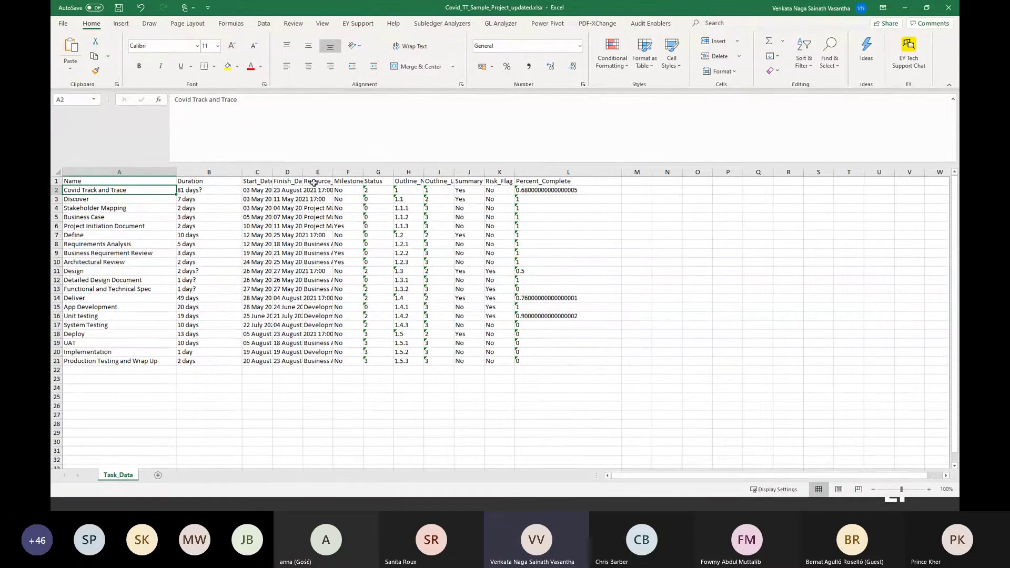
drag(334, 174, 413, 173)
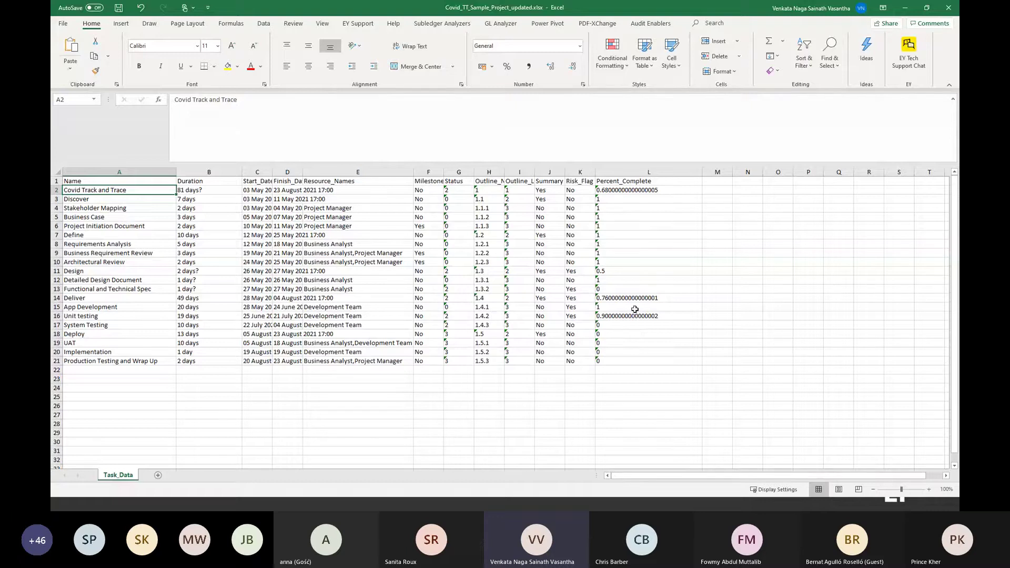
Step: Switch to the Power BI dashboard report, widen its Fields pane and open the Task_Data query in a maximized Power Query Editor
key(alt+Tab)
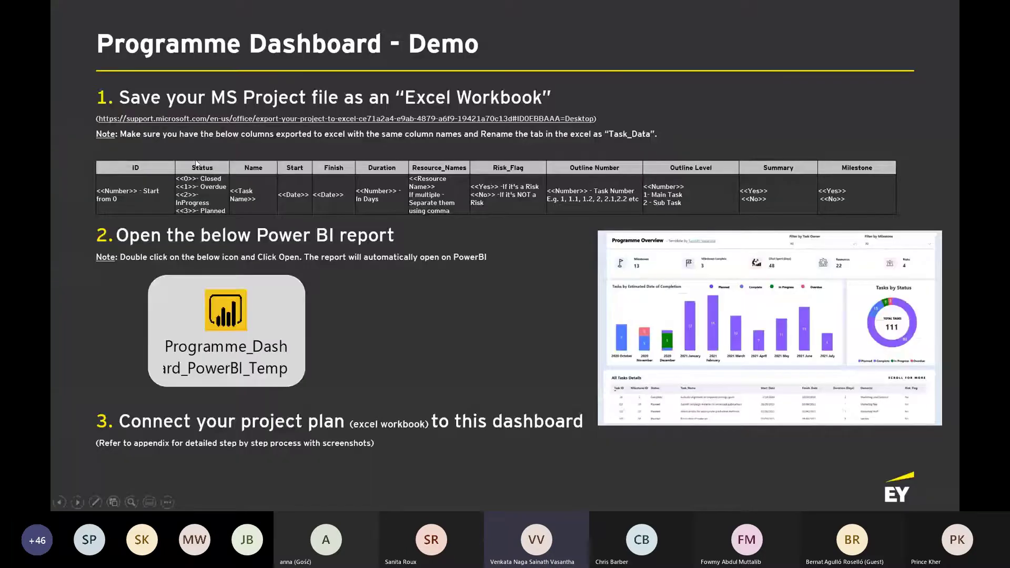
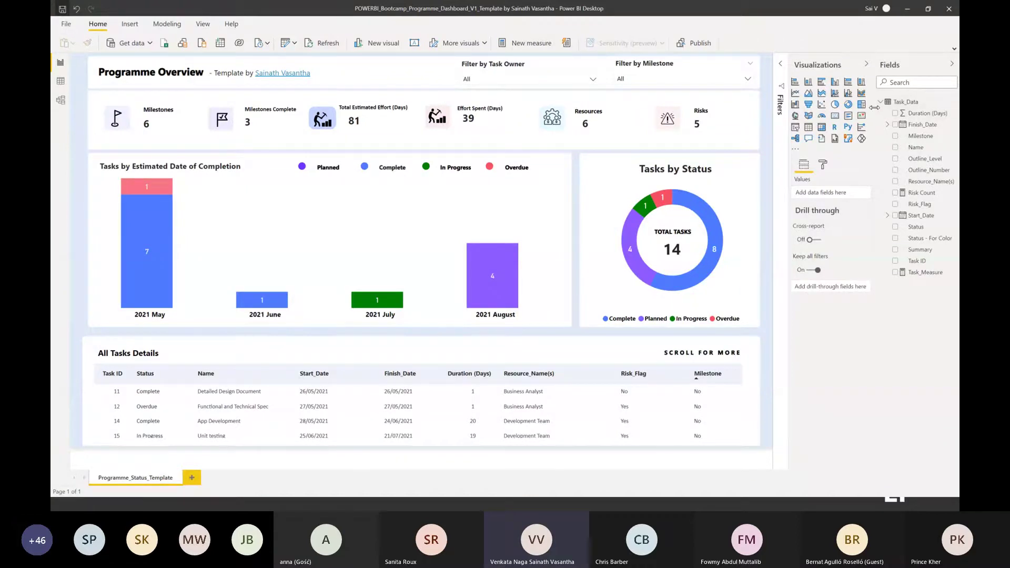
drag(875, 110, 822, 111)
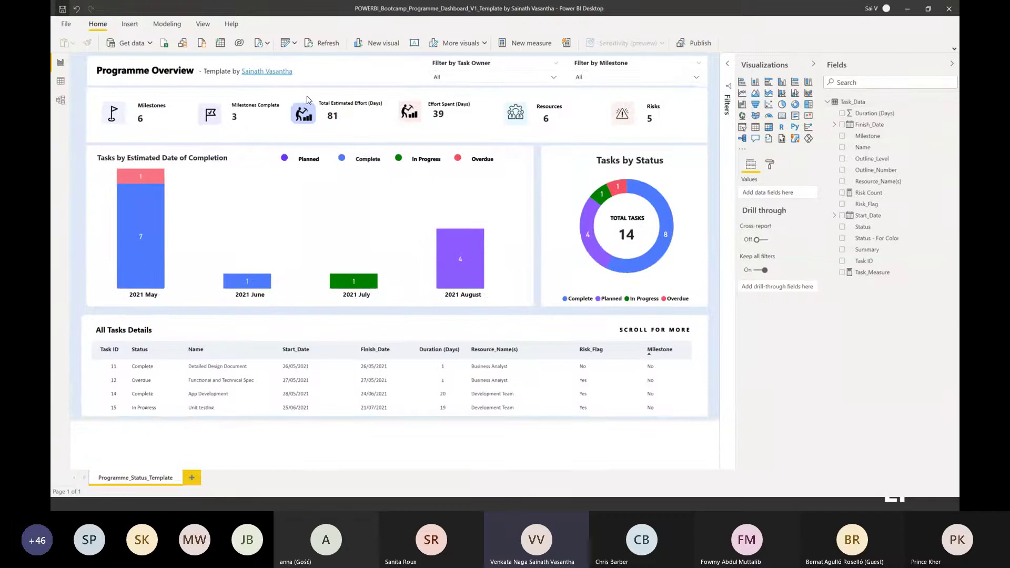
click(955, 102)
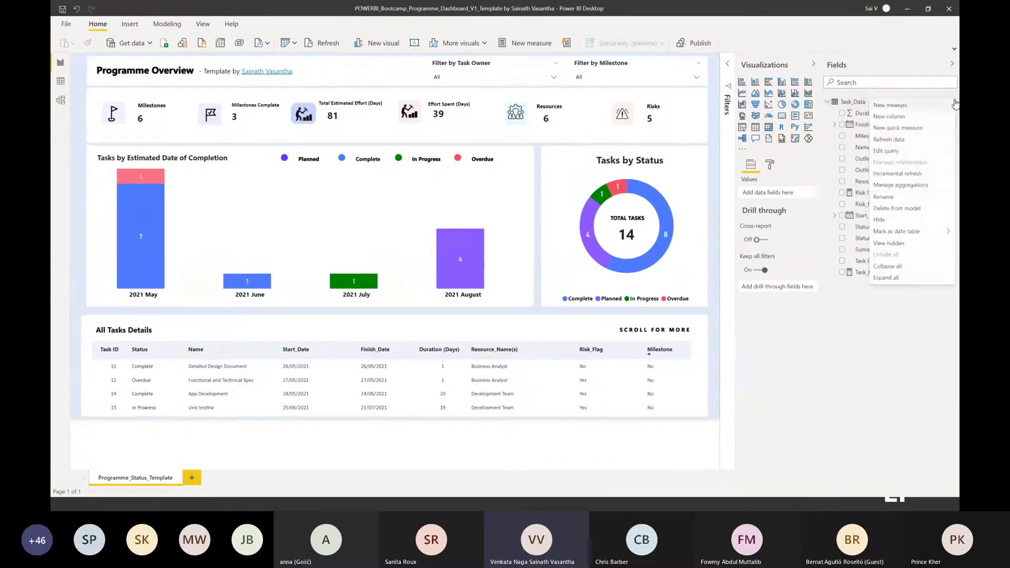
click(903, 152)
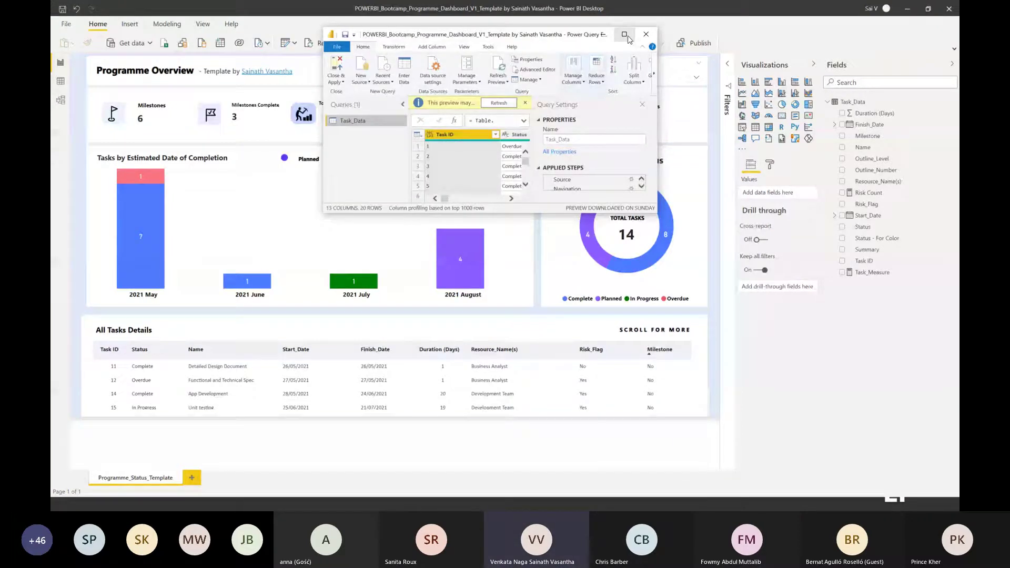
click(626, 35)
Step: Review the workbook file path in the Task_Data query's Source settings and browse the Final Backup folder, keeping the existing path
drag(485, 483, 563, 482)
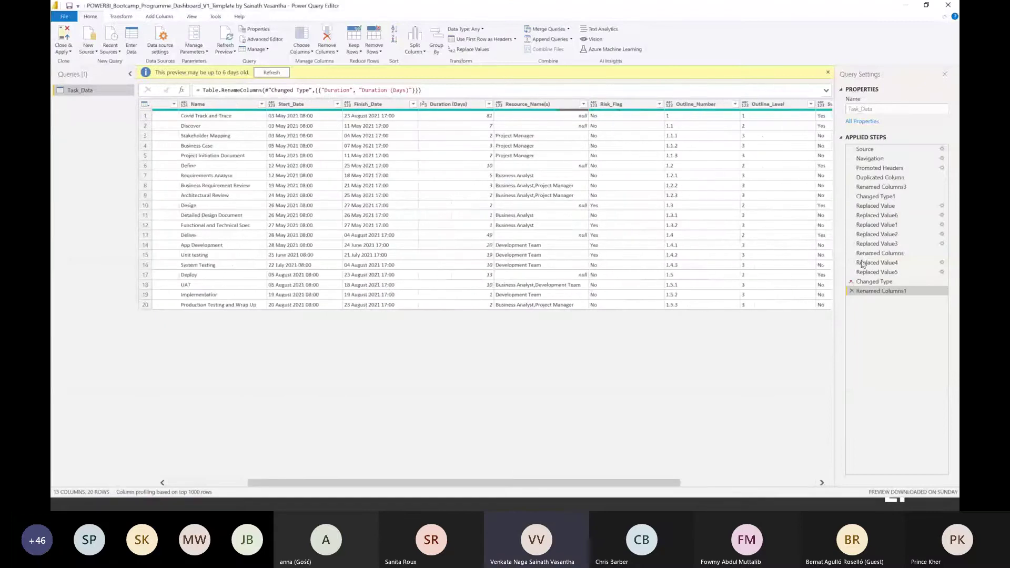
click(943, 152)
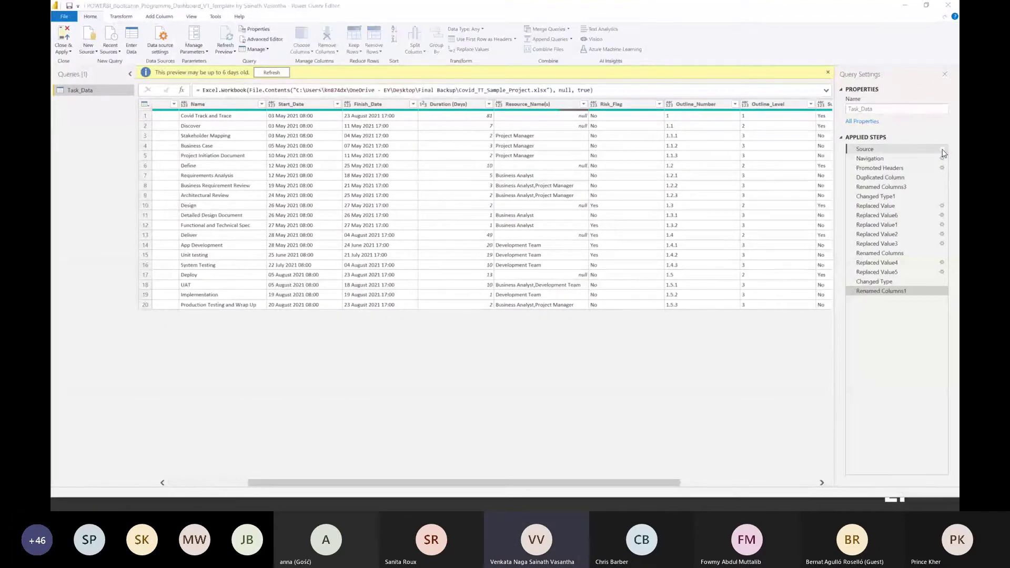
click(944, 150)
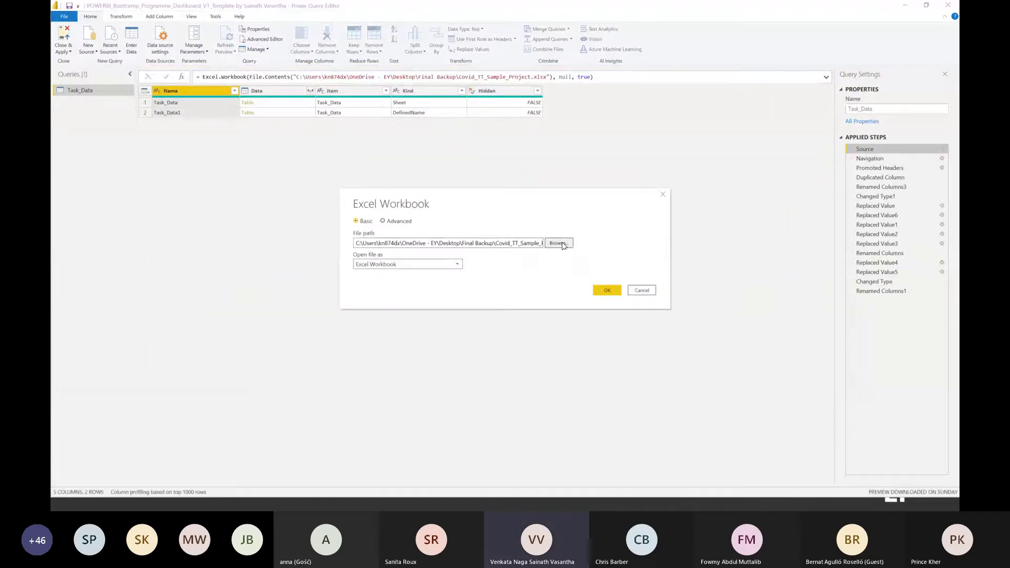
click(559, 243)
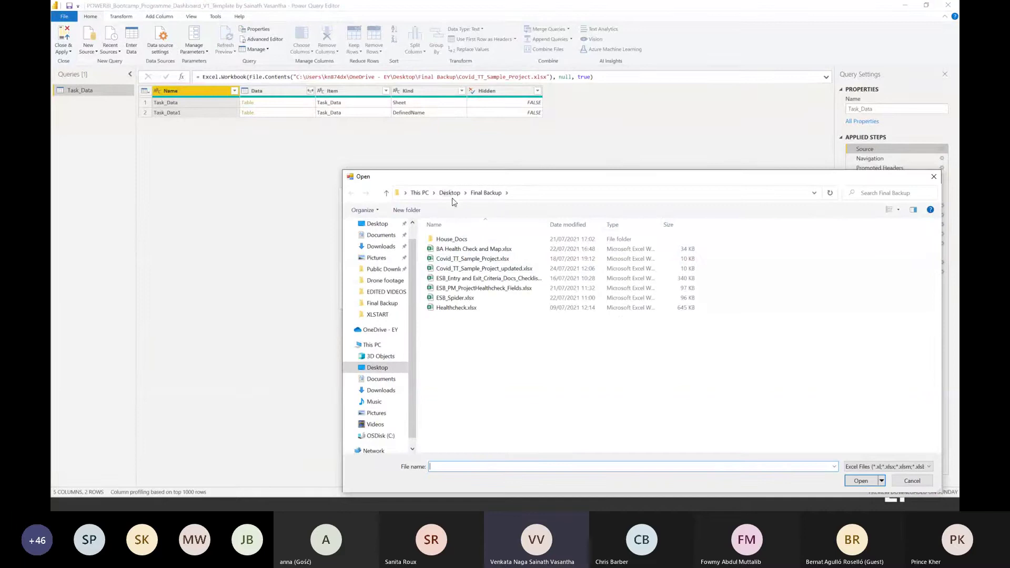
key(Escape)
click(610, 291)
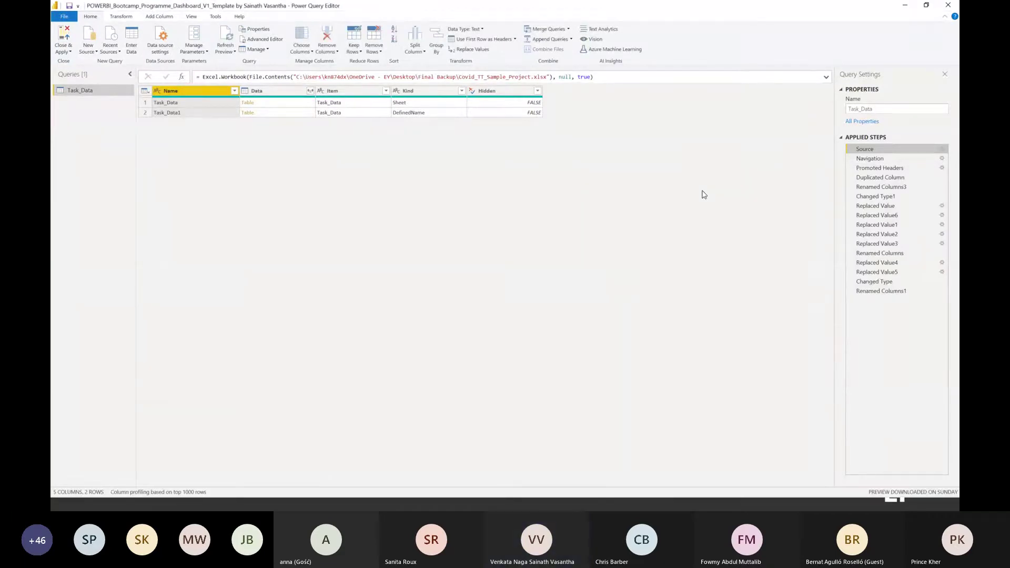
Step: Close and apply the query, and refresh the dashboard report's data
click(63, 51)
click(70, 61)
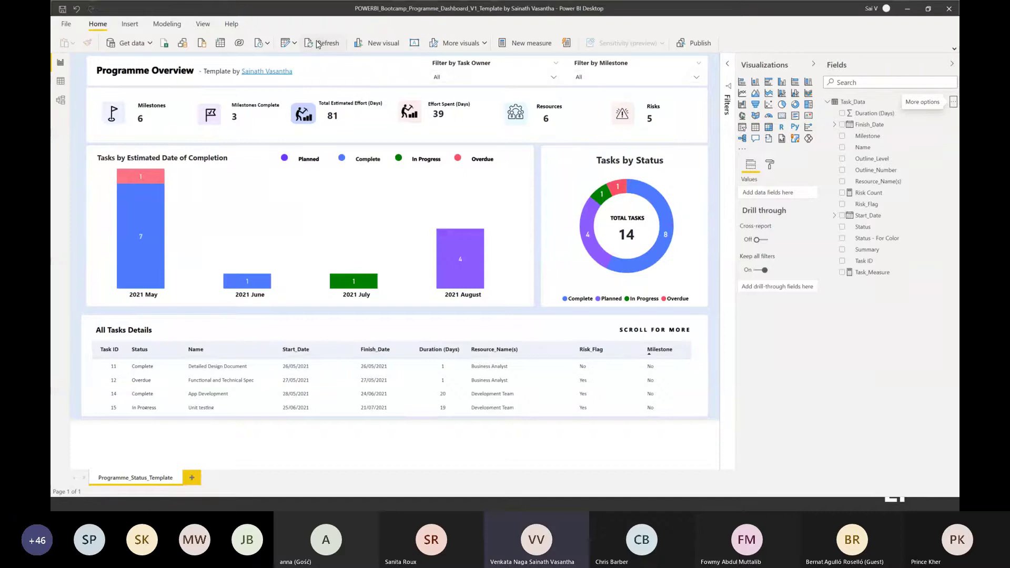
click(341, 40)
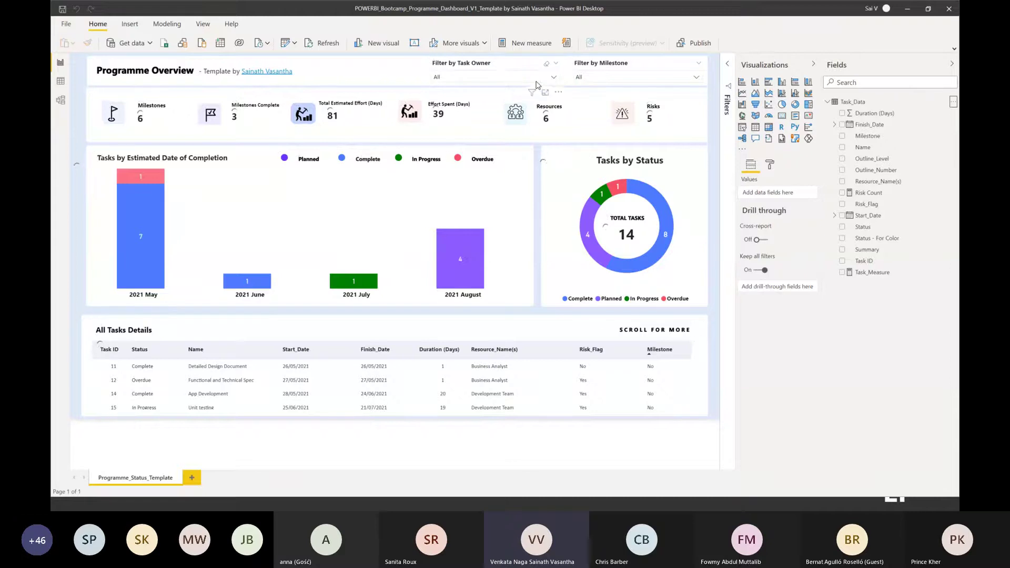
Step: Filter the Programme Overview dashboard by the task owner Business Analyst
click(553, 78)
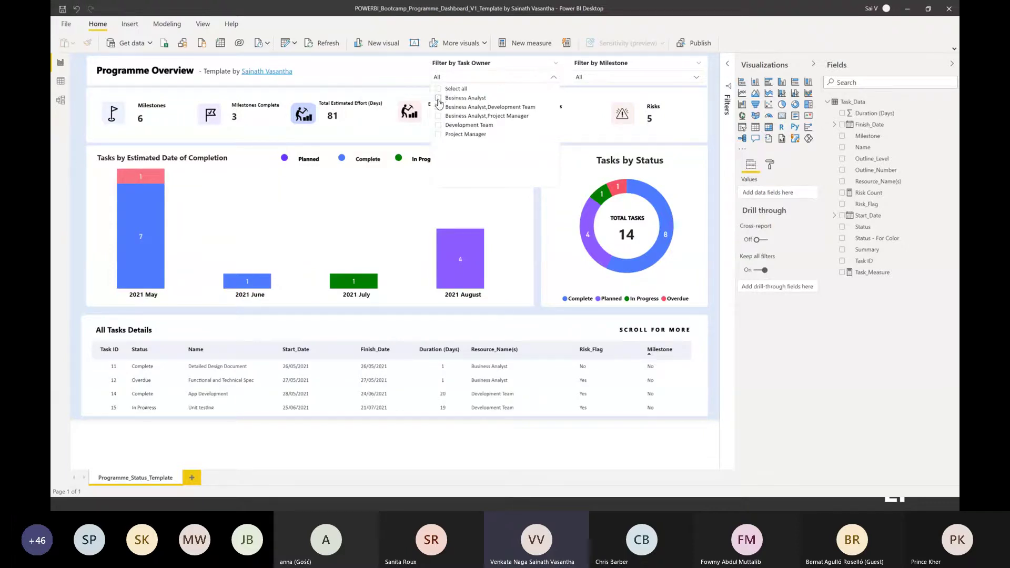
click(438, 98)
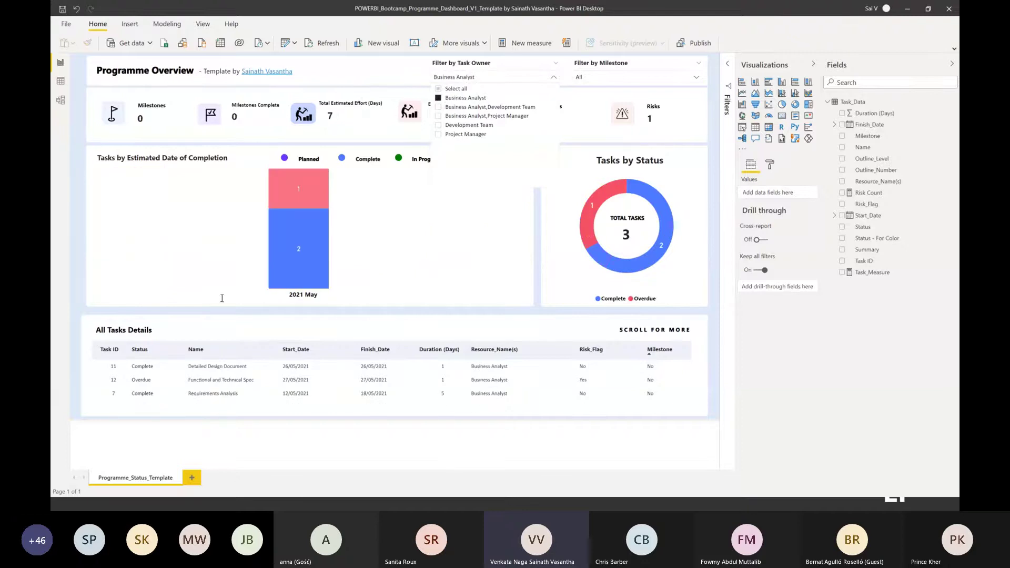
click(388, 83)
click(717, 122)
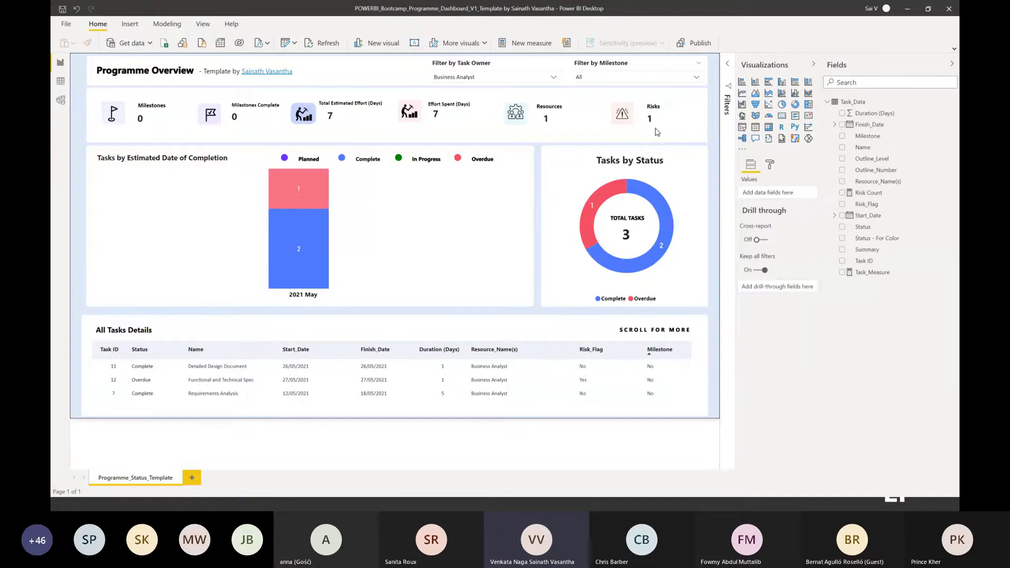
Step: Set the dashboard's task owner filter back to all owners
click(547, 77)
click(446, 89)
click(714, 131)
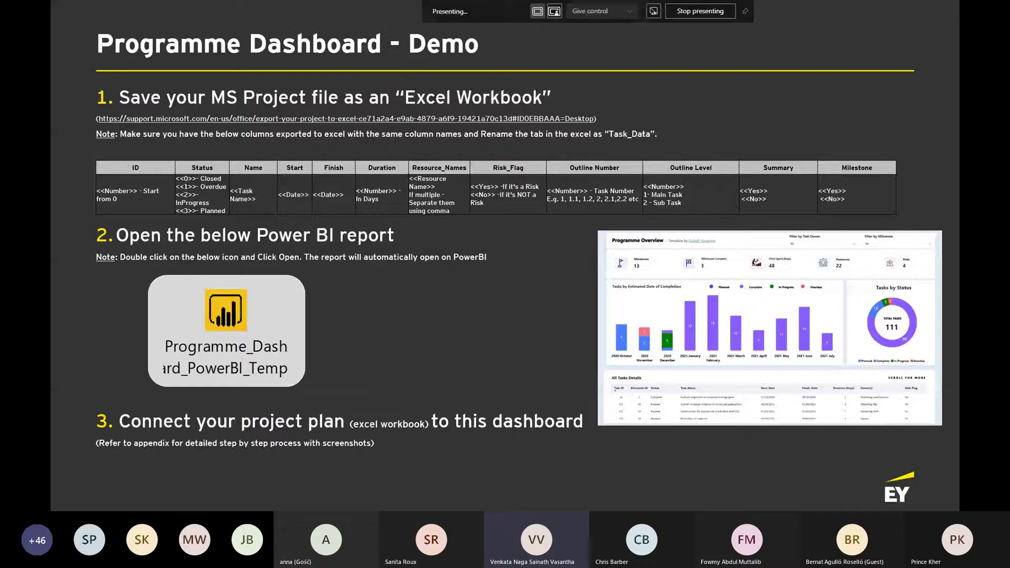
Step: Advance the slide show to the Client Stories & Case Studies slide
key(Right)
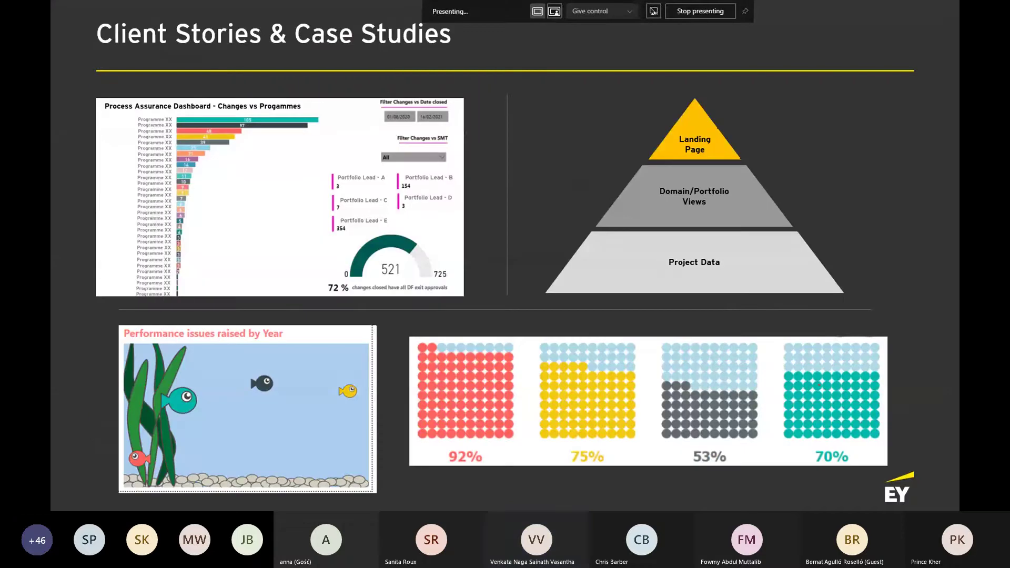